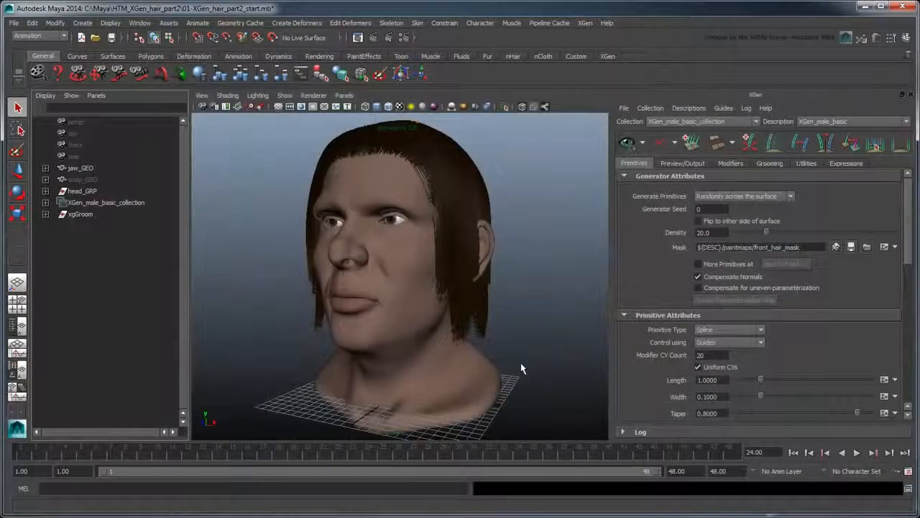
Put XGen_male_basic_collection on a new display layer named xg_basic_hair_LYR and hide that layer.
left_click(137, 203)
left_click(905, 38)
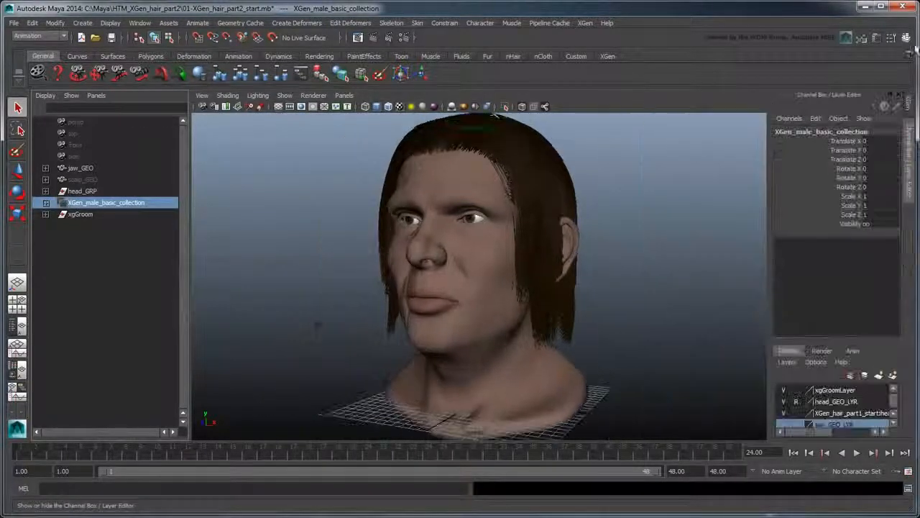
left_click(788, 362)
left_click(800, 373)
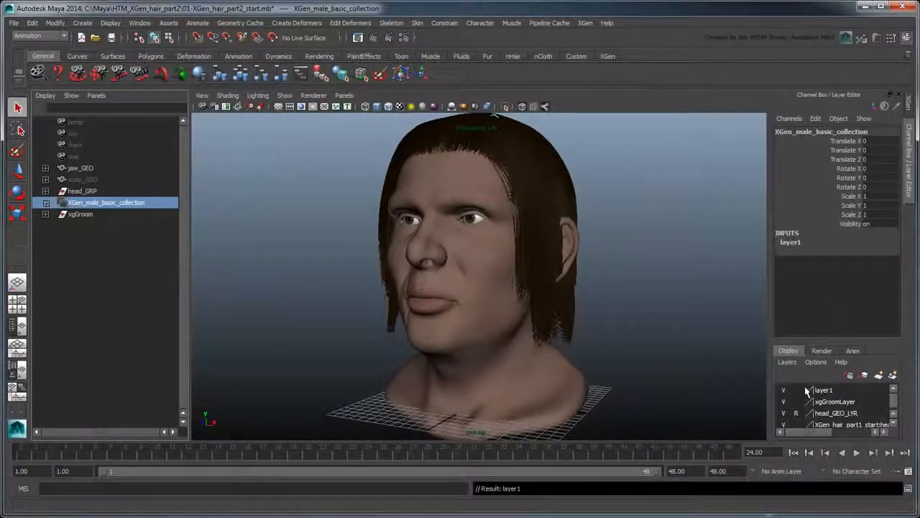
double_click(816, 389)
double_click(427, 252)
type("x")
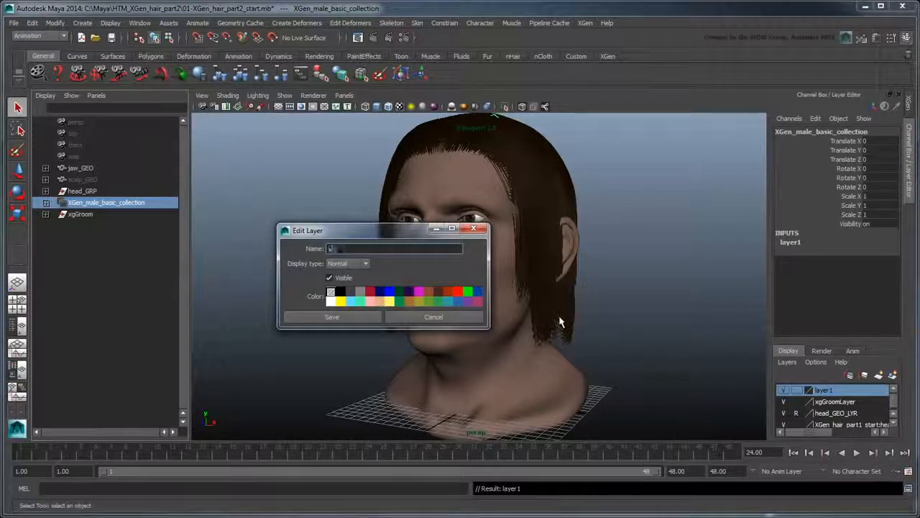
type("g_basic_hair_LYR")
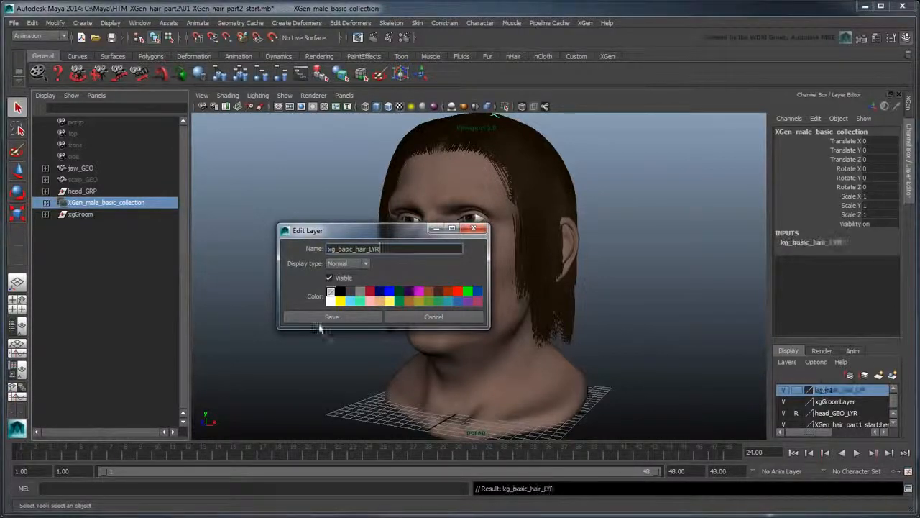
left_click(320, 317)
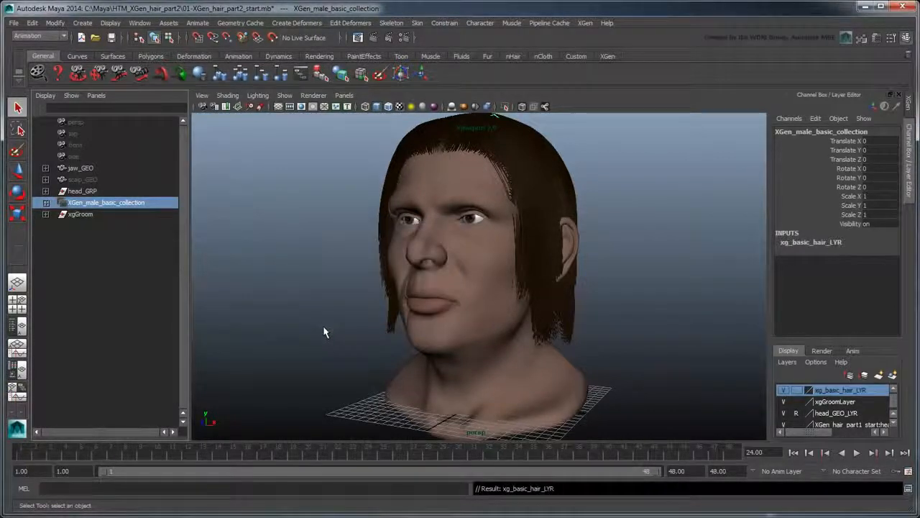
left_click(785, 390)
Create the XGen spline description XGen_male_mohawk on scalp_GEO in a new collection XGen_male_punk_collection, controlled by placing and shaping guides.
left_click(910, 106)
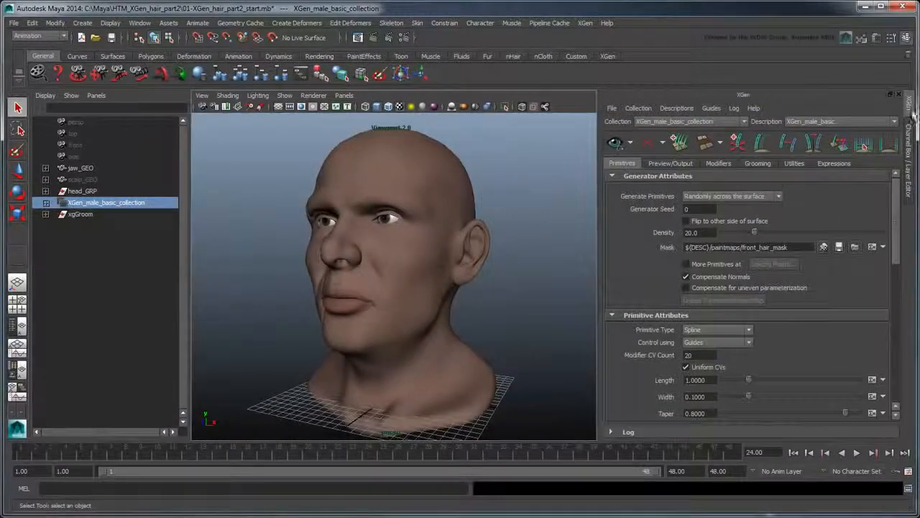
left_click(343, 267)
left_click(100, 180)
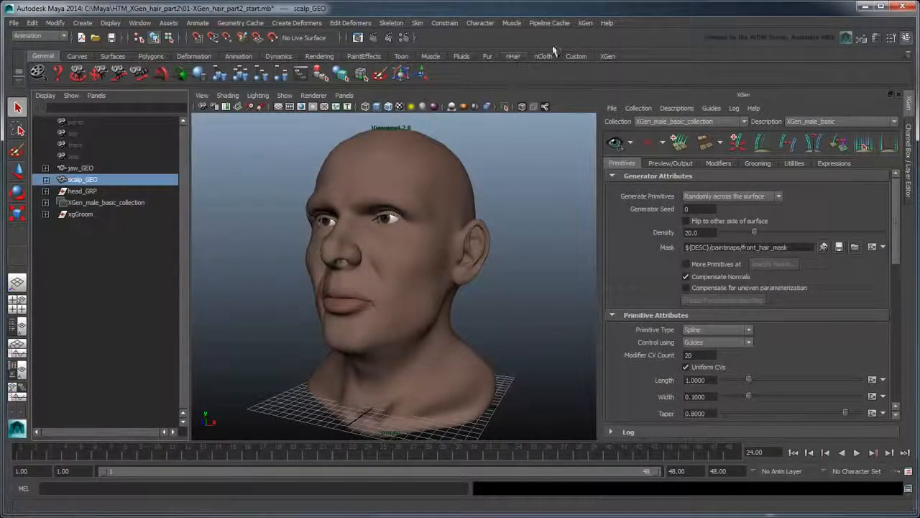
left_click(586, 23)
left_click(615, 50)
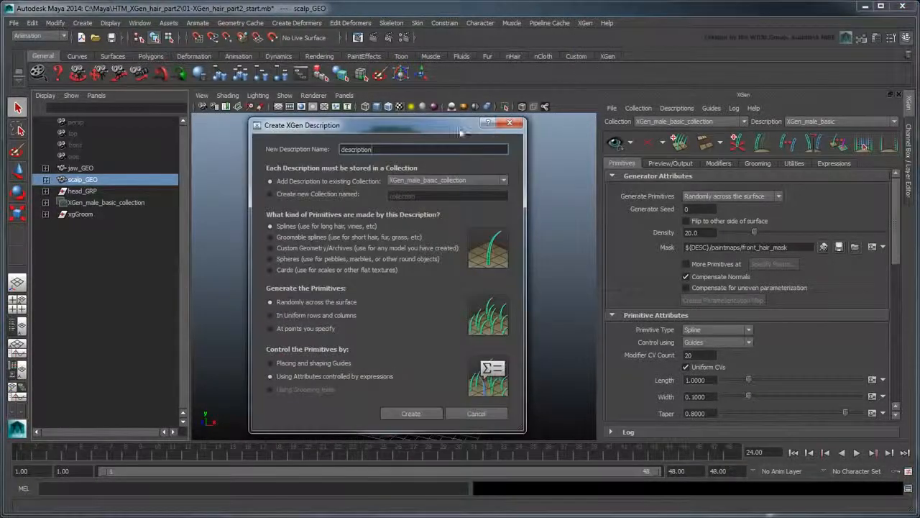
type("XGen_male_mohawk")
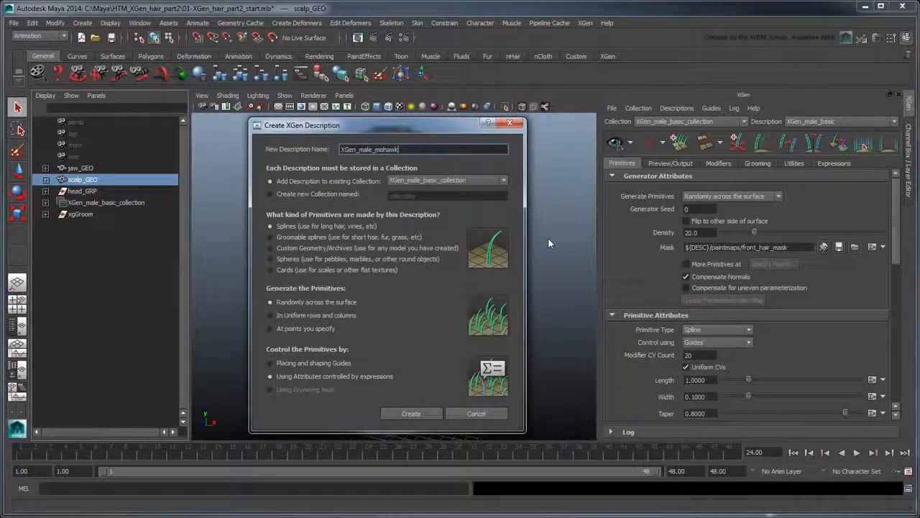
left_click(333, 195)
double_click(425, 199)
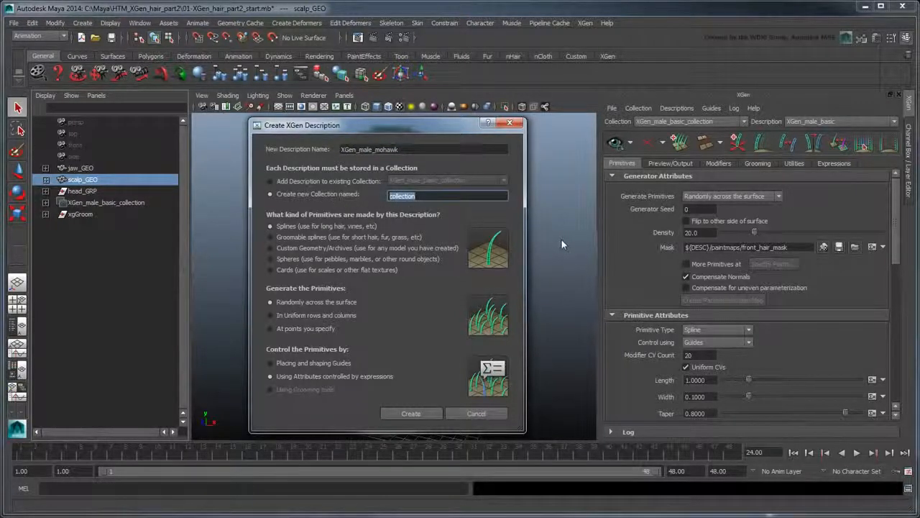
type("XGen_male_punk_collection")
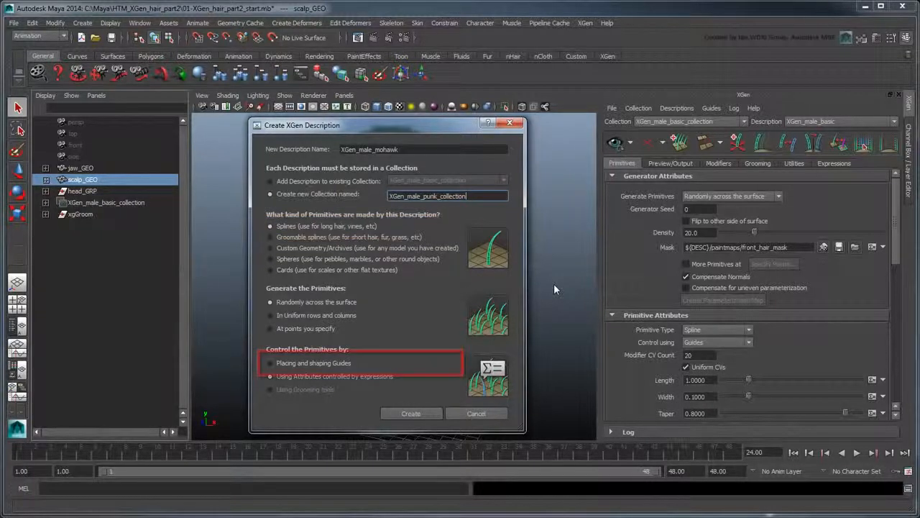
left_click(343, 363)
left_click(409, 415)
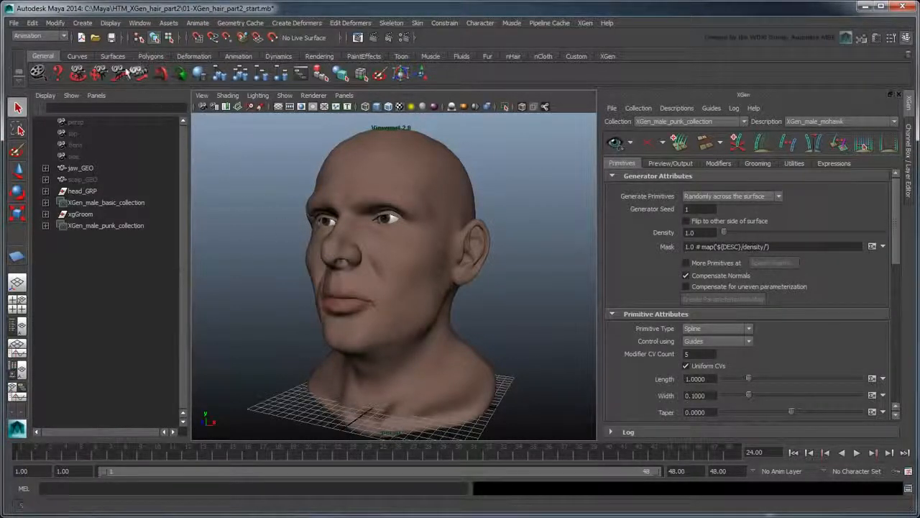
Turn off Interactive Creation for NURBS primitives and create a NURBS plane.
left_click(85, 24)
mouse_move(100, 39)
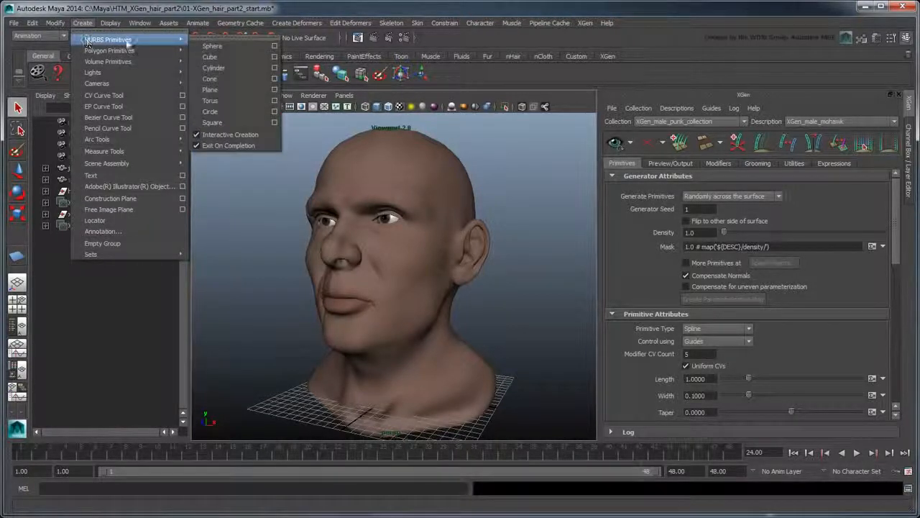
left_click(269, 137)
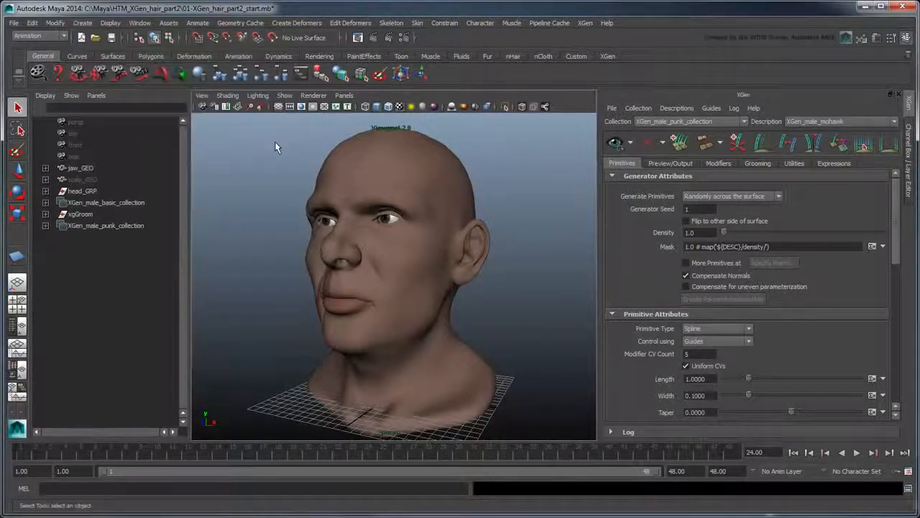
left_click(84, 23)
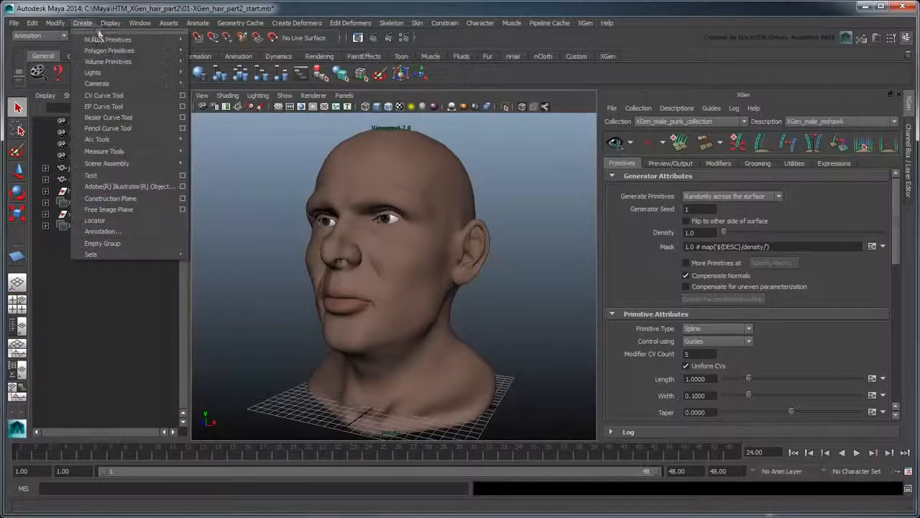
mouse_move(104, 39)
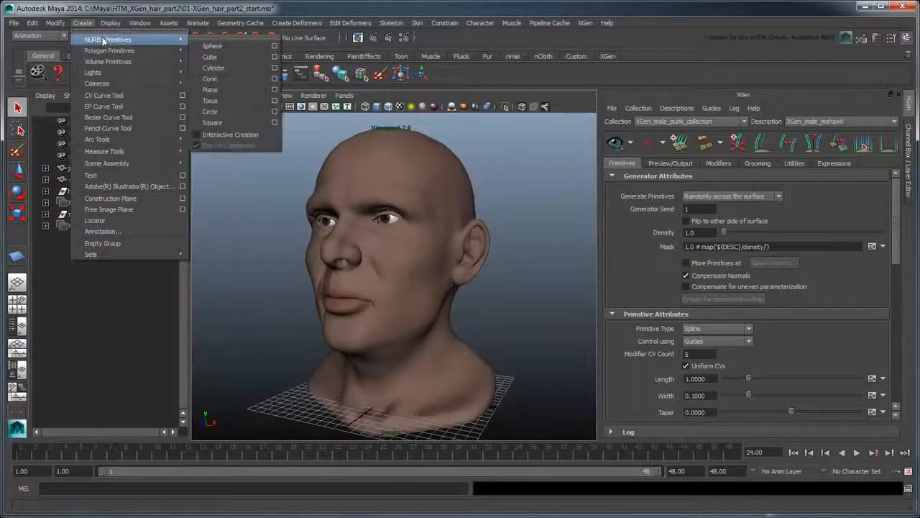
left_click(237, 90)
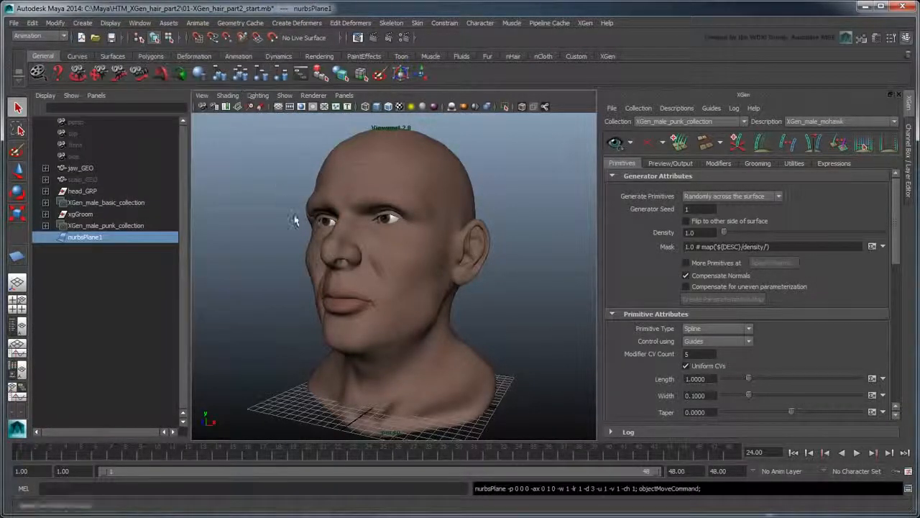
Set the NURBS plane's rotation to -90 in Y and 90 in Z.
left_click(909, 190)
left_click(880, 178)
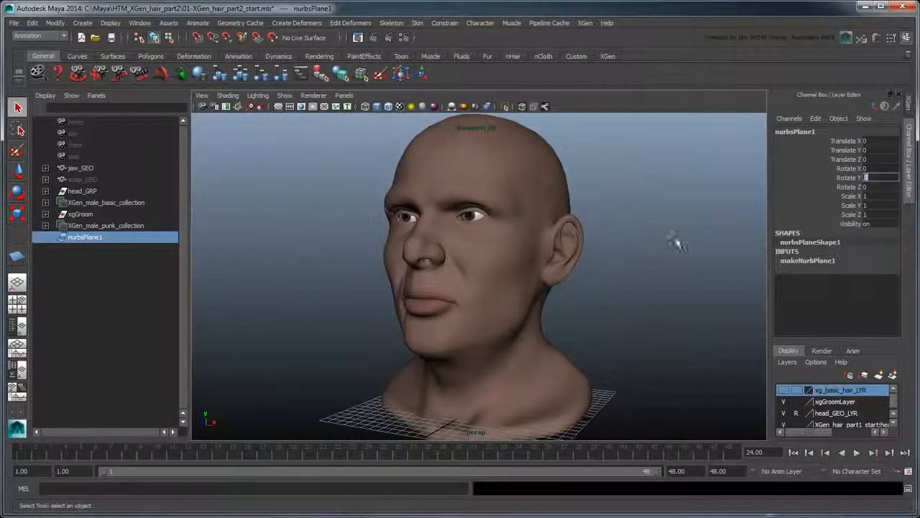
type("-90")
key("Tab")
type("90")
key("Return")
Raise the plane to about 34.3 in Y above the head and scale it uniformly to about 18.3.
key("w")
right_click_drag(676, 237, 600, 302, "alt")
middle_click_drag(564, 268, 563, 300, "alt")
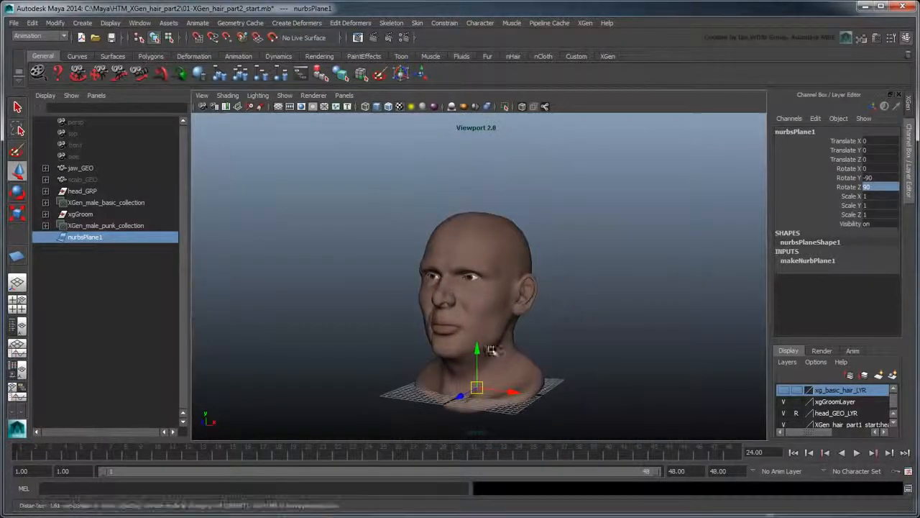
left_click_drag(478, 348, 478, 157)
key("r")
left_click_drag(476, 191, 531, 211)
left_click_drag(569, 256, 486, 253, "alt")
left_click_drag(474, 191, 506, 208)
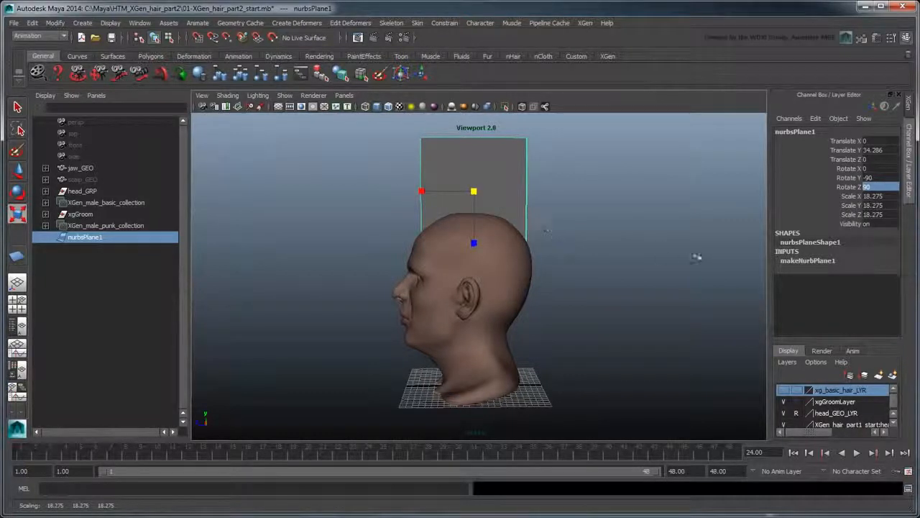
Set the NURBS plane's Patches U to 5.
left_click(810, 263)
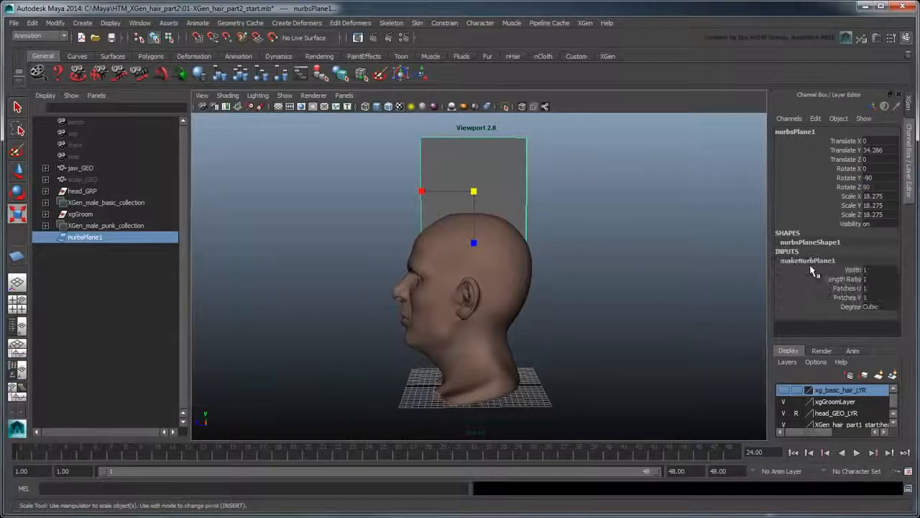
double_click(872, 288)
type("5")
key("Return")
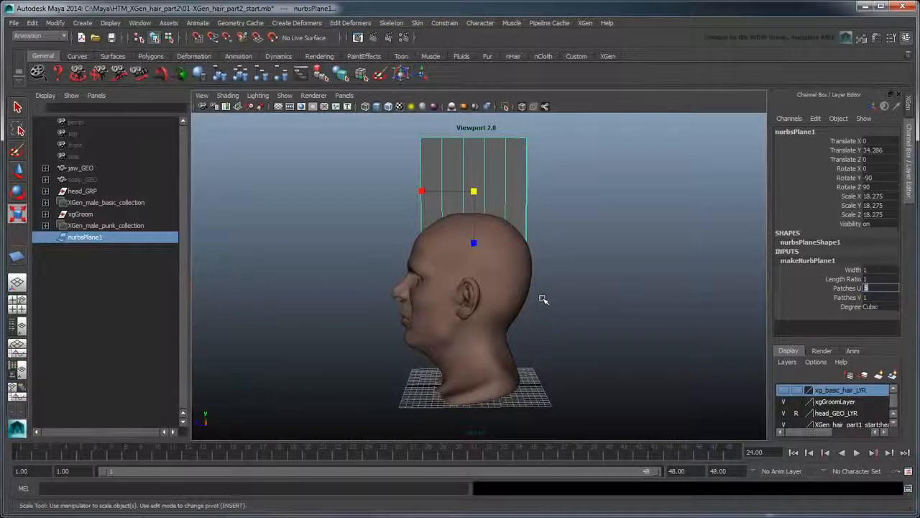
Show the plane's control vertices in wireframe and raise the middle bottom-row CVs to the top of the scalp.
right_click(505, 185)
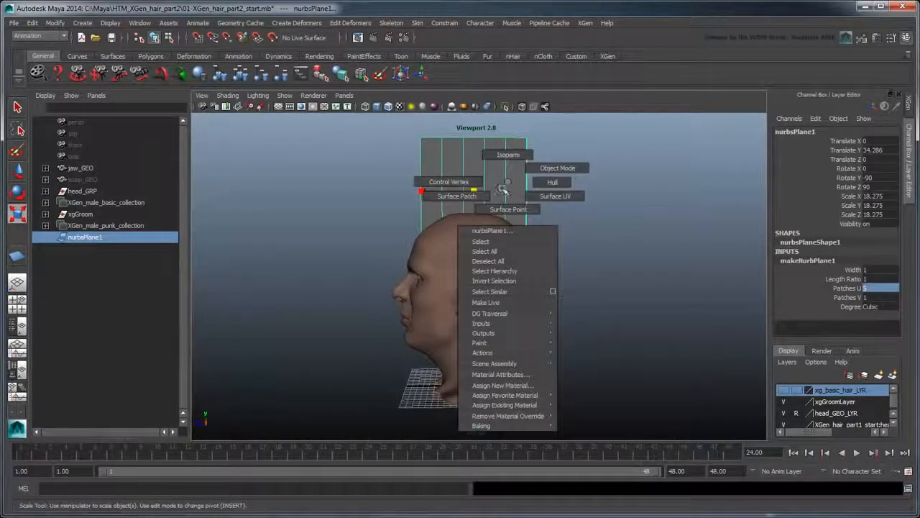
right_click_drag(506, 188, 475, 184)
key("4")
scroll(509, 233, "up", 5)
middle_click_drag(509, 232, 507, 292, "alt")
left_click_drag(428, 305, 533, 339)
key("w")
left_click_drag(470, 285, 470, 200)
Raise the next two symmetric pairs of bottom-row CVs outward from the middle so the plane's edge follows the scalp.
left_click(550, 315)
left_click(384, 316, "shift")
left_click_drag(471, 280, 475, 211)
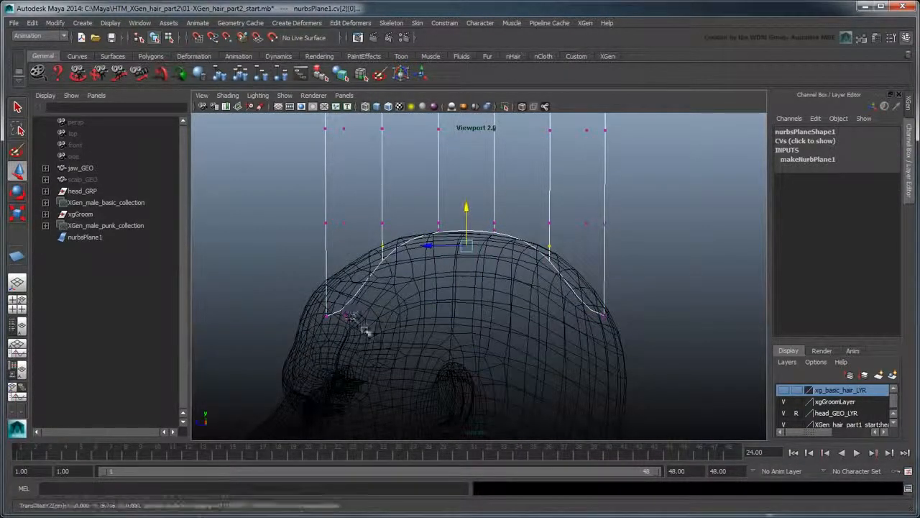
left_click(346, 316)
left_click(587, 316, "shift")
left_click_drag(472, 289, 477, 249)
Fit the front CVs and the rear corner CV of the bottom row to the scalp, and return to shaded object mode.
left_click(346, 275)
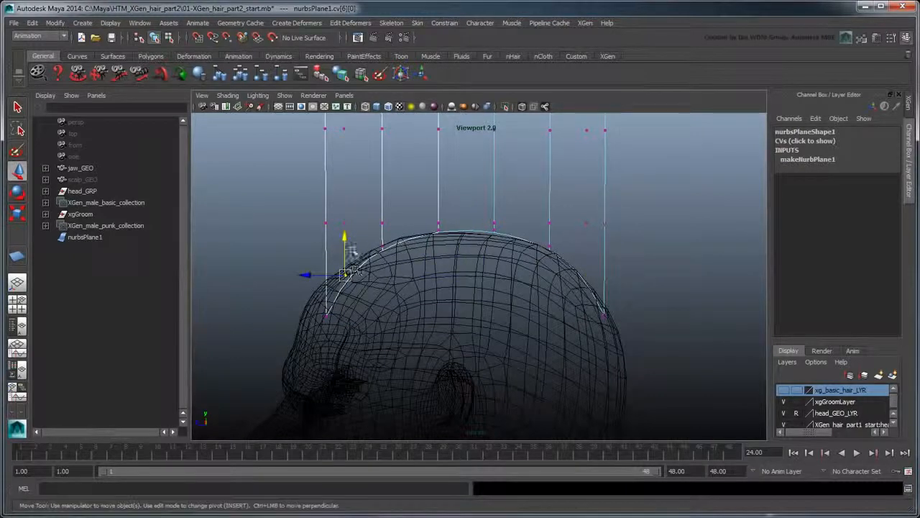
left_click_drag(346, 238, 348, 227)
left_click(327, 315)
left_click_drag(327, 282, 330, 248)
left_click(605, 315)
left_click_drag(608, 280, 613, 273)
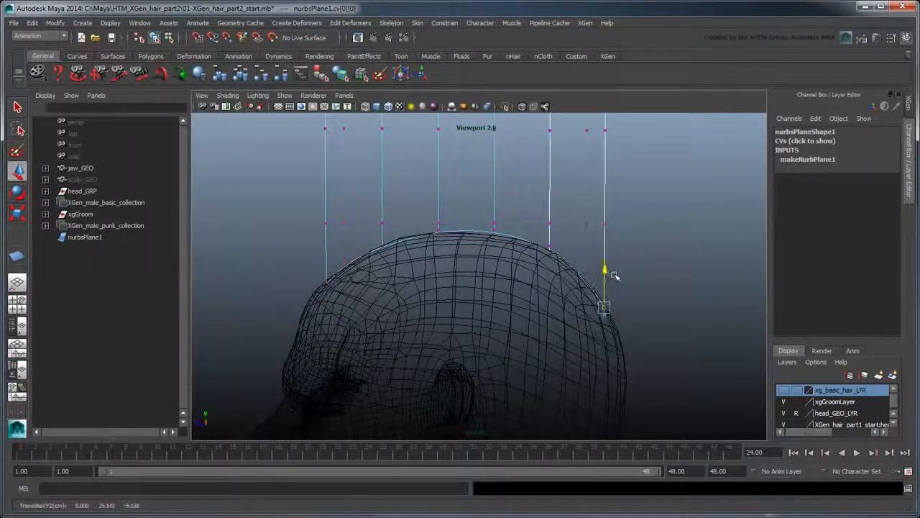
left_click(638, 319)
key("5")
mouse_move(592, 312)
left_mouse_down("alt")
mouse_move(577, 338)
mouse_move(570, 319)
left_mouse_up("alt")
right_click_drag(538, 237, 534, 233)
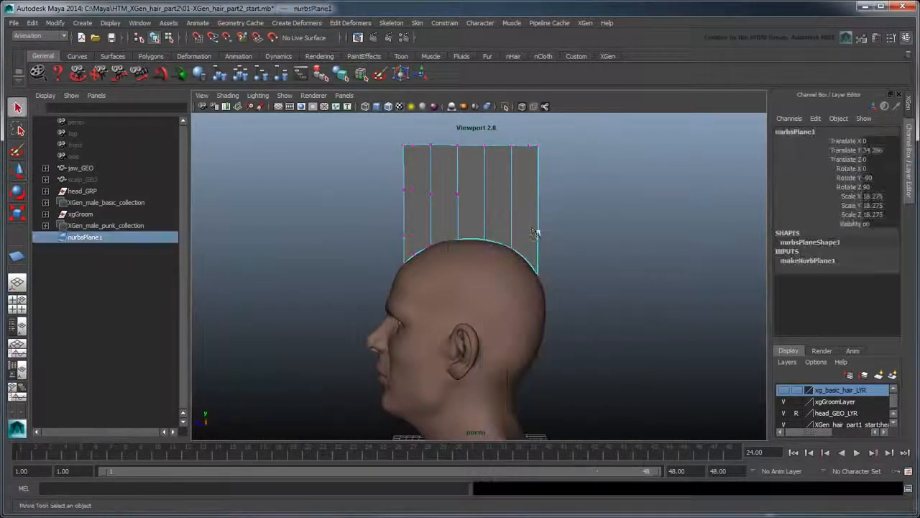
Convert the NURBS plane to XGen guides with the Guides To Surface utility.
left_click(908, 107)
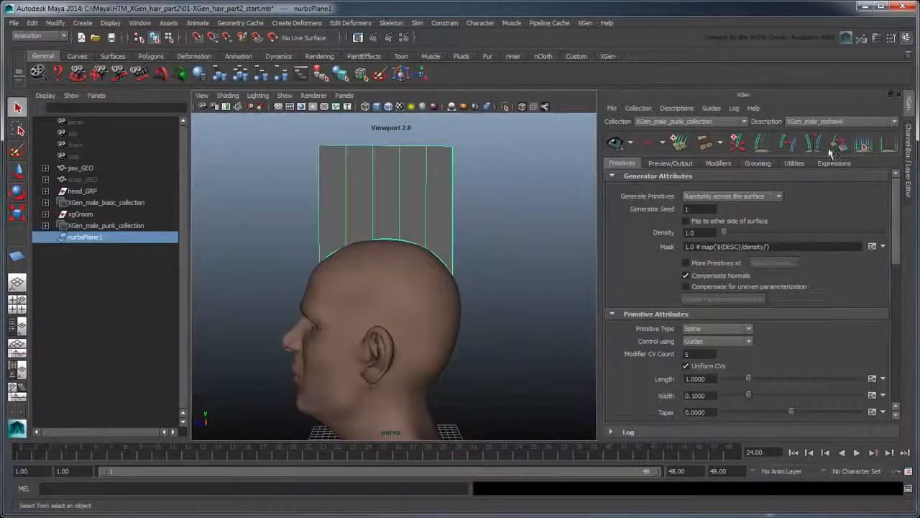
left_click(794, 163)
left_click(623, 200)
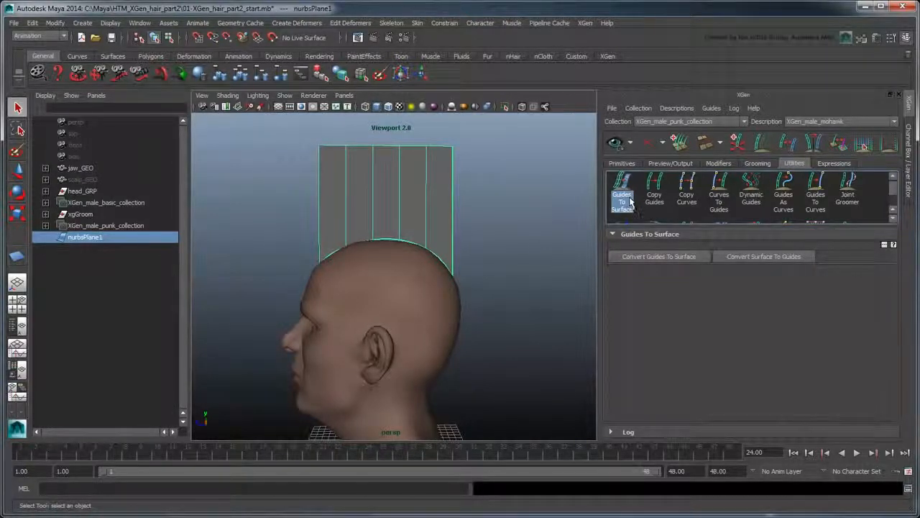
left_click(750, 256)
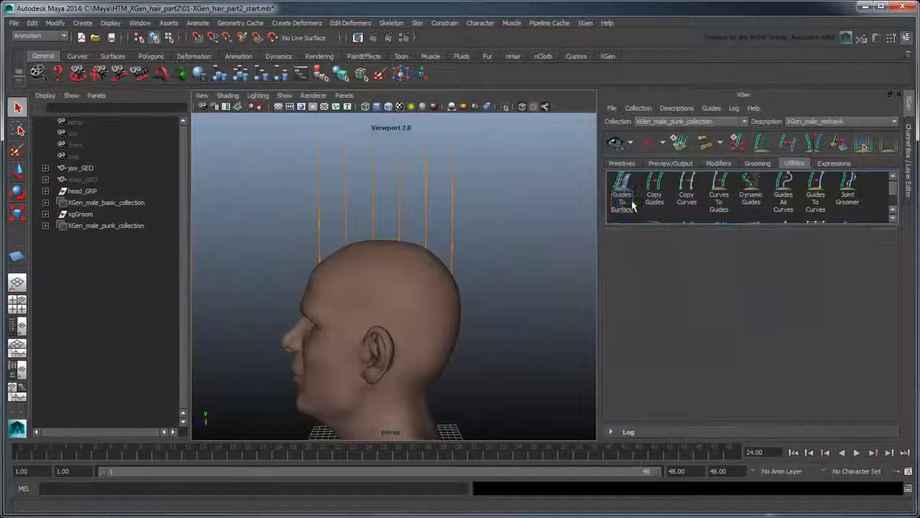
Create curves from all the mohawk guides with the Guides To Curves utility, using Hide guides and Lock Length.
left_click(815, 196)
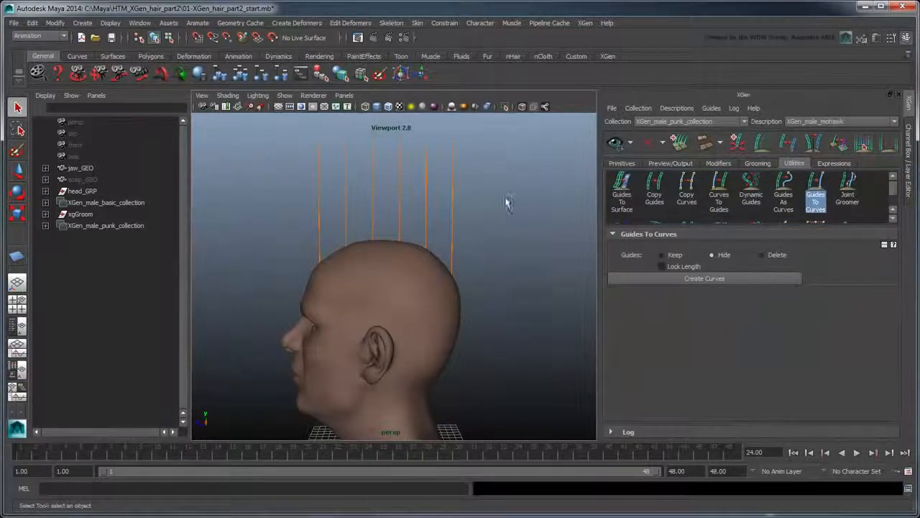
left_click_drag(503, 192, 273, 199)
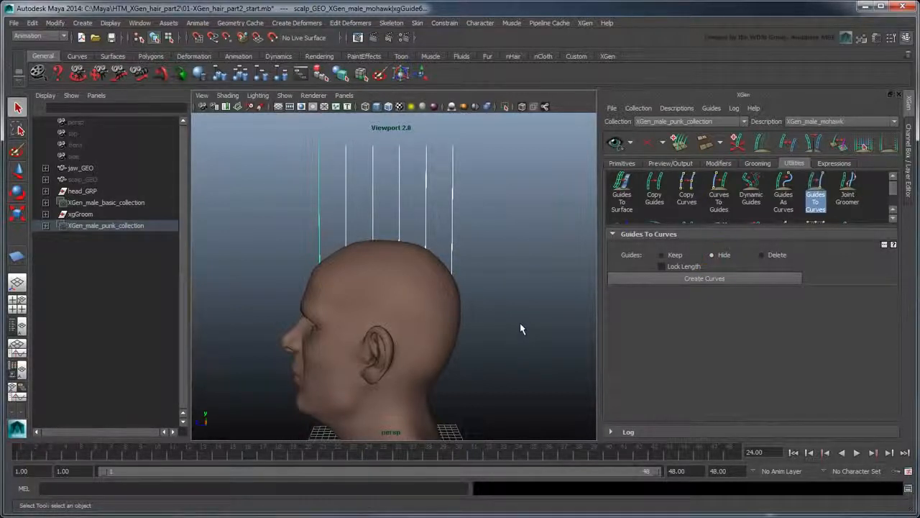
left_click(662, 266)
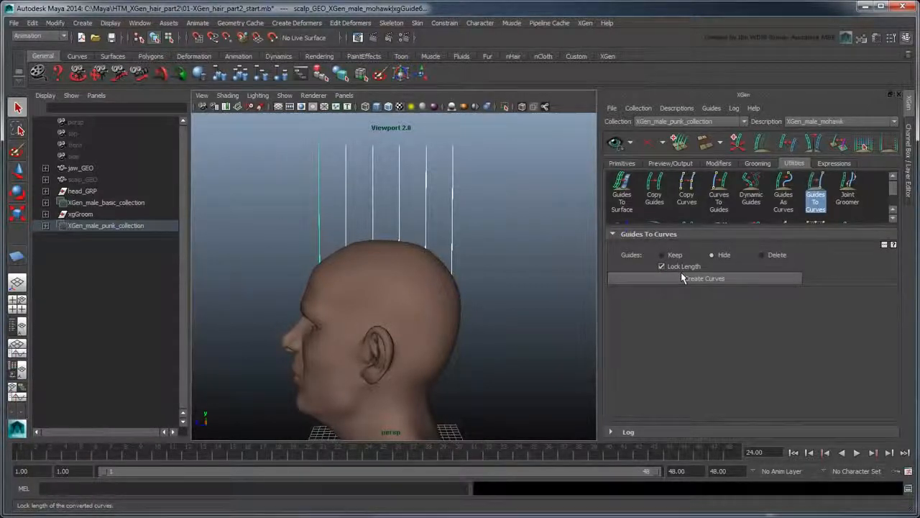
left_click(682, 278)
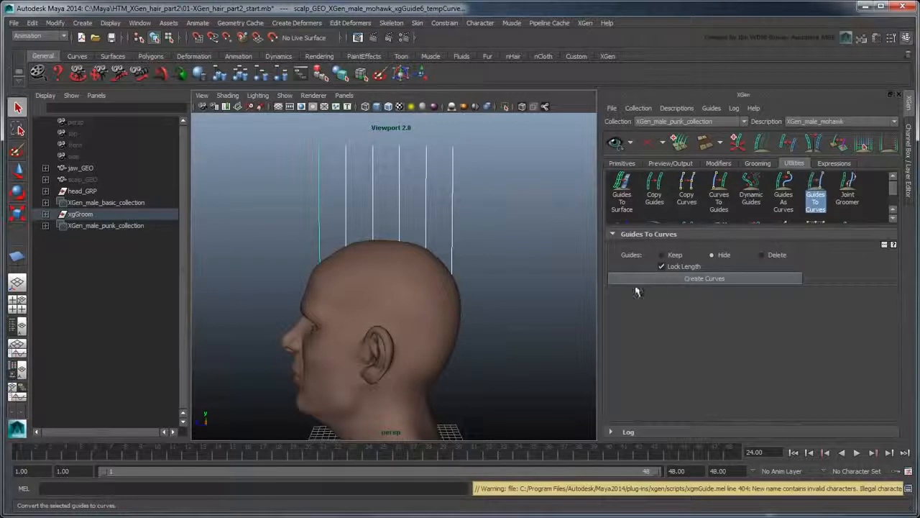
Expand the xgGroom and XGen_male_punk_collection hierarchies to examine the new guide curves and the hidden original guides.
left_click(46, 226)
left_click(57, 237)
left_click(80, 248)
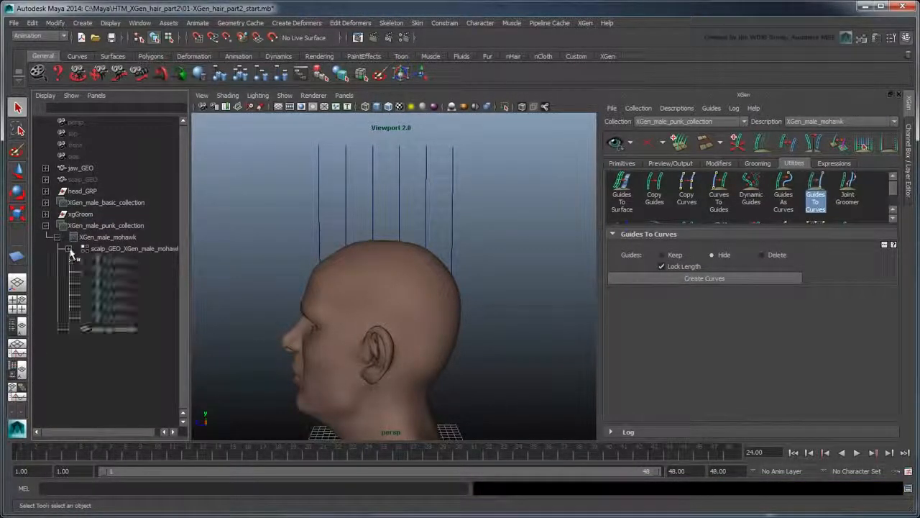
left_click(46, 213)
left_click(57, 237)
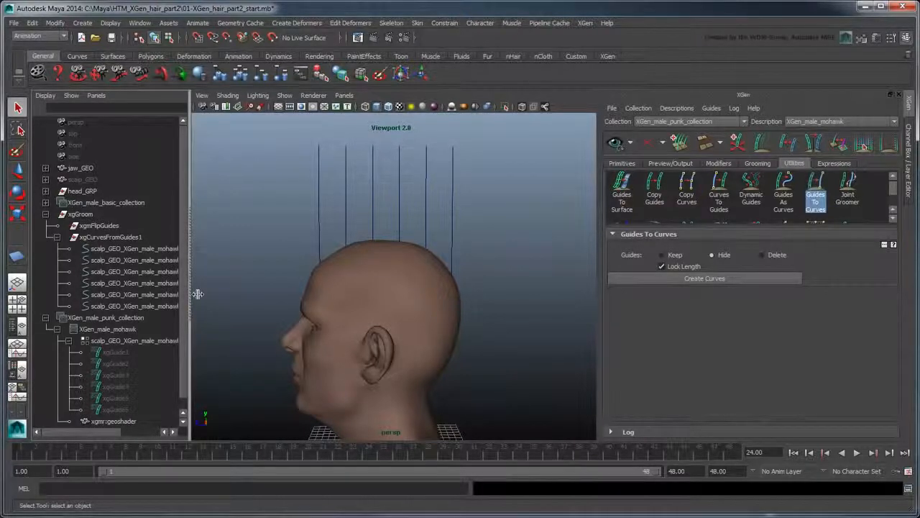
left_click_drag(189, 295, 277, 299)
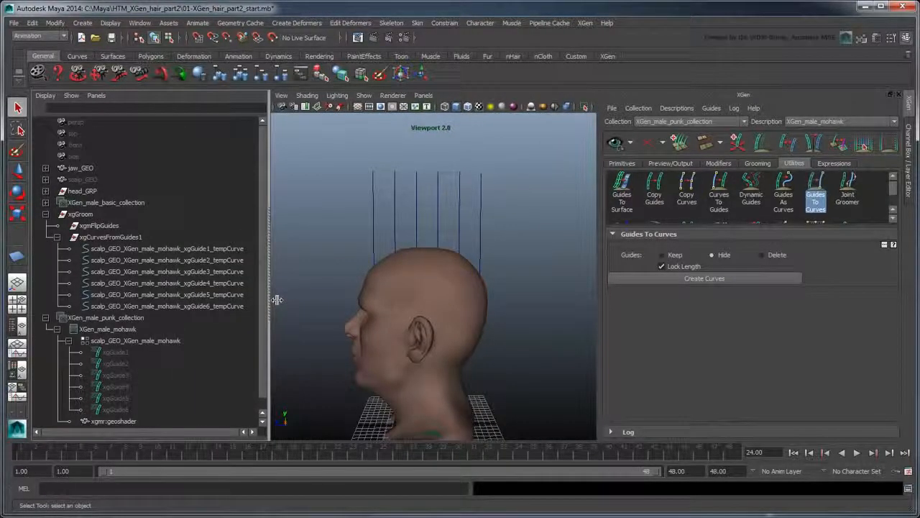
left_click_drag(277, 300, 205, 290)
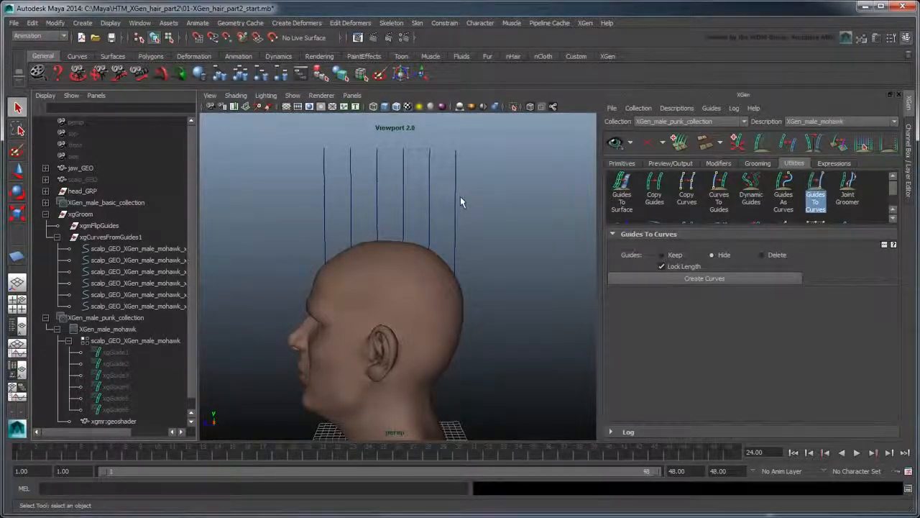
Move the edit points of the rearmost mohawk curve to bend it backward and outward behind the head.
right_click_drag(456, 193, 464, 220)
left_click(456, 149)
key("w")
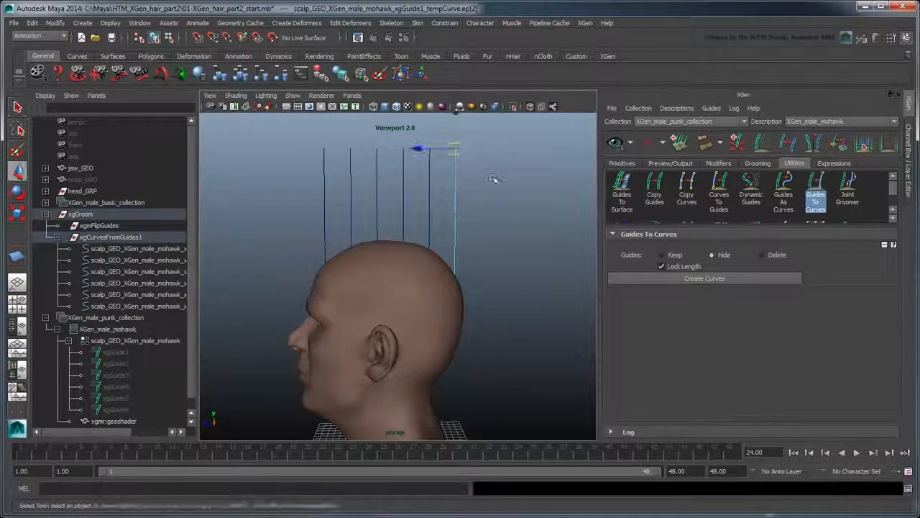
left_click_drag(455, 149, 553, 187)
left_click_drag(545, 154, 575, 195)
left_click_drag(504, 241, 529, 239)
Bend the two front mohawk curves forward by moving their tip edit points, with the frontmost curve leaning furthest.
left_click_drag(338, 137, 167, 157)
right_click_drag(352, 190, 356, 195)
left_click_drag(365, 136, 271, 144)
Bend the next two curves ahead of the rearmost one backward by moving their tip edit points, and deselect.
right_click_drag(431, 181, 435, 187)
left_click_drag(443, 137, 481, 154)
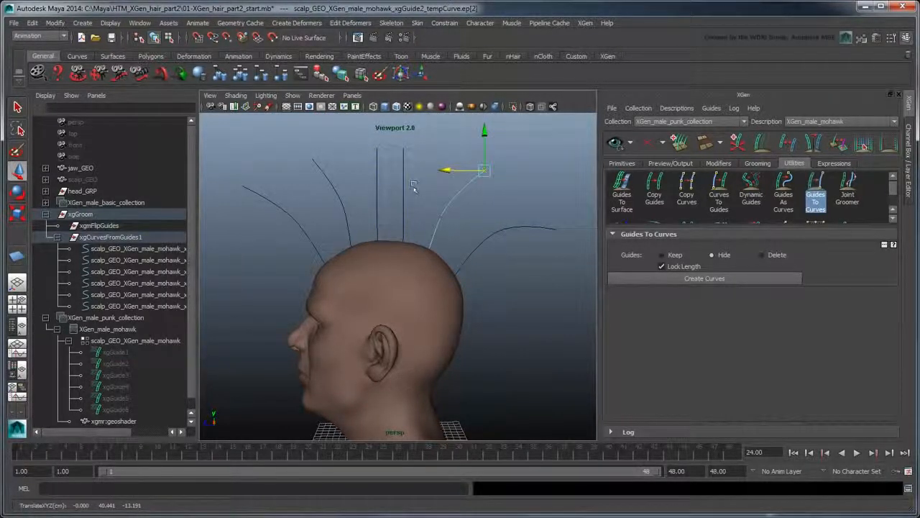
right_click_drag(404, 188, 410, 193)
left_click_drag(391, 136, 419, 163)
left_click_drag(368, 149, 415, 147)
left_click(551, 194)
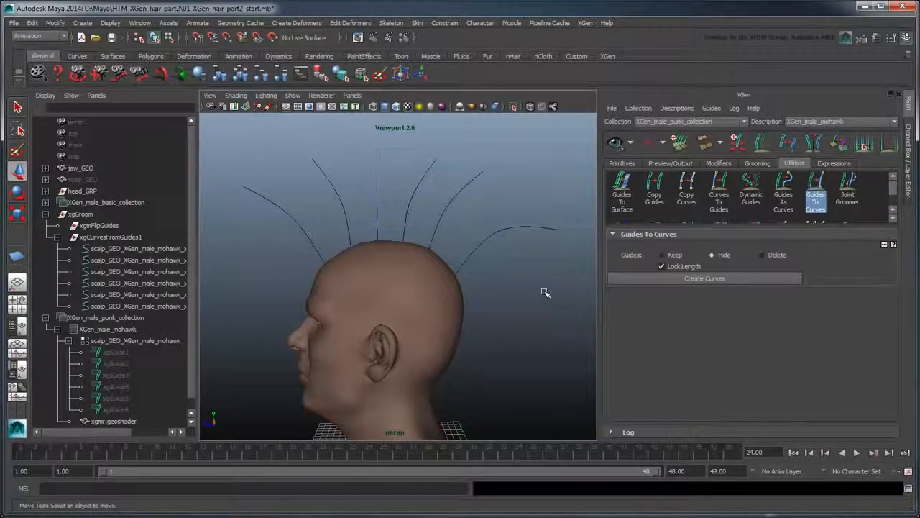
Convert all six reshaped curves to XGen guides with the Curves To Guides utility, using Delete Curves.
left_click_drag(219, 145, 538, 241)
key("q")
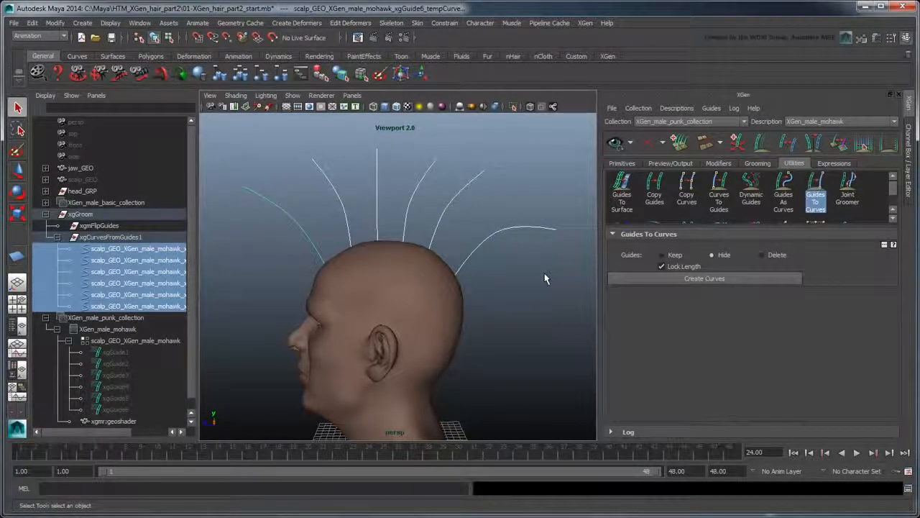
left_click(816, 197)
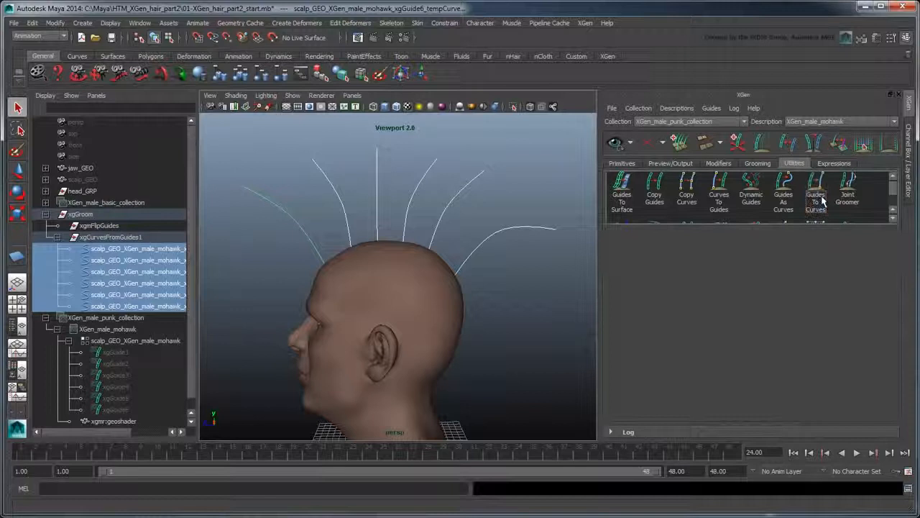
left_click(721, 198)
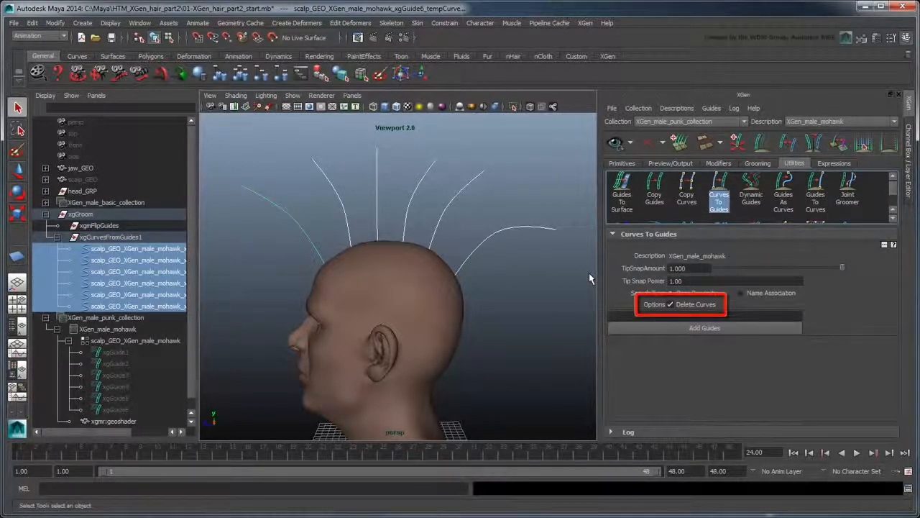
left_click(663, 328)
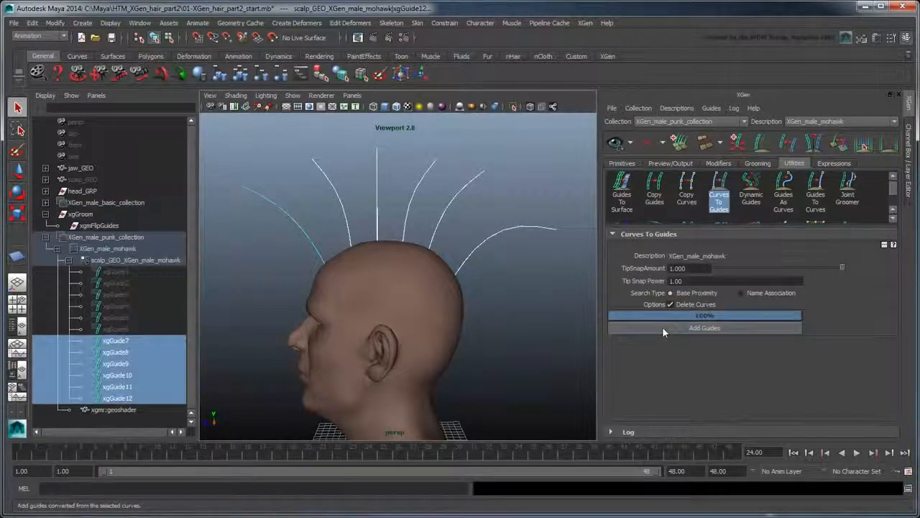
left_click(552, 359)
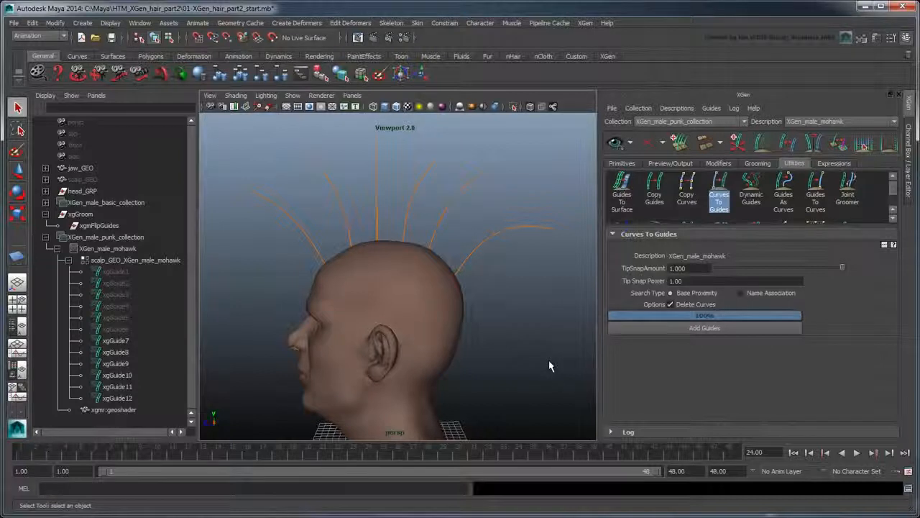
Delete the hidden original guides xgGuide1 to xgGuide6, and collapse the XGen_male_punk_collection and xgGroom hierarchies.
left_click(130, 330)
left_click(130, 276, "shift")
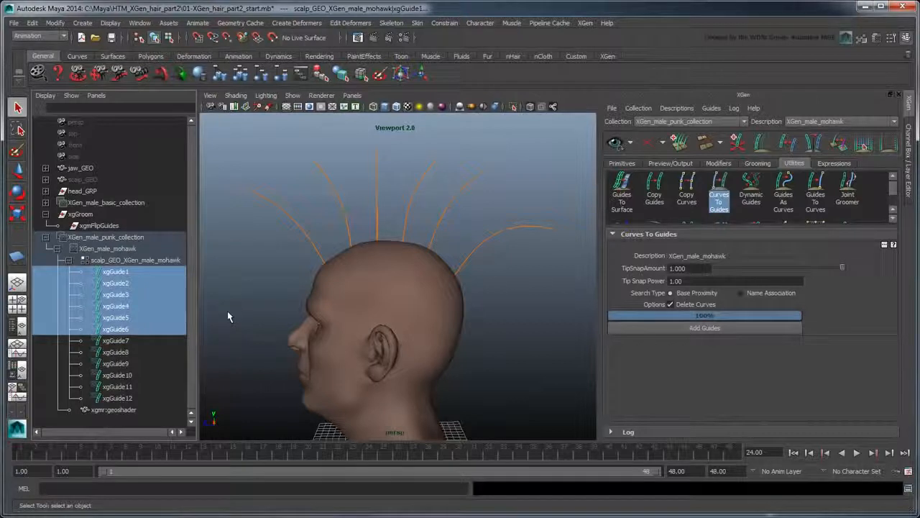
key("Delete")
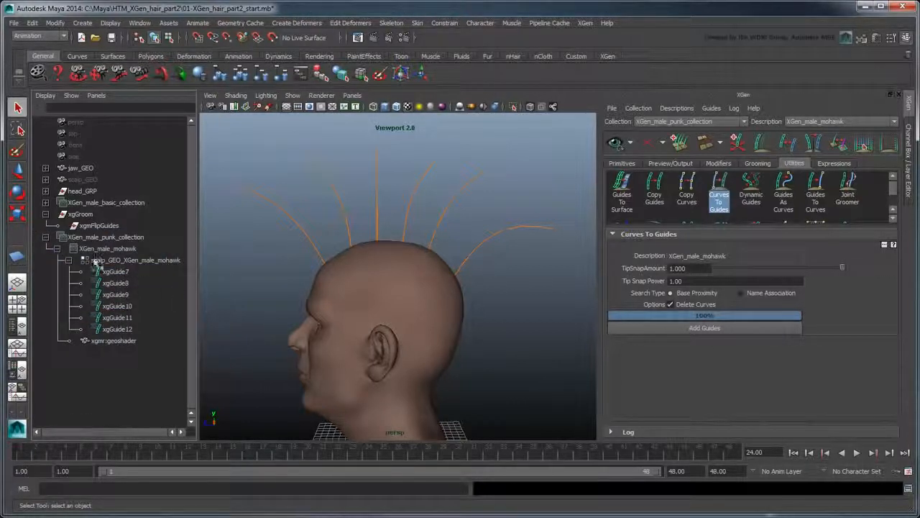
left_click(56, 248)
left_click(46, 214)
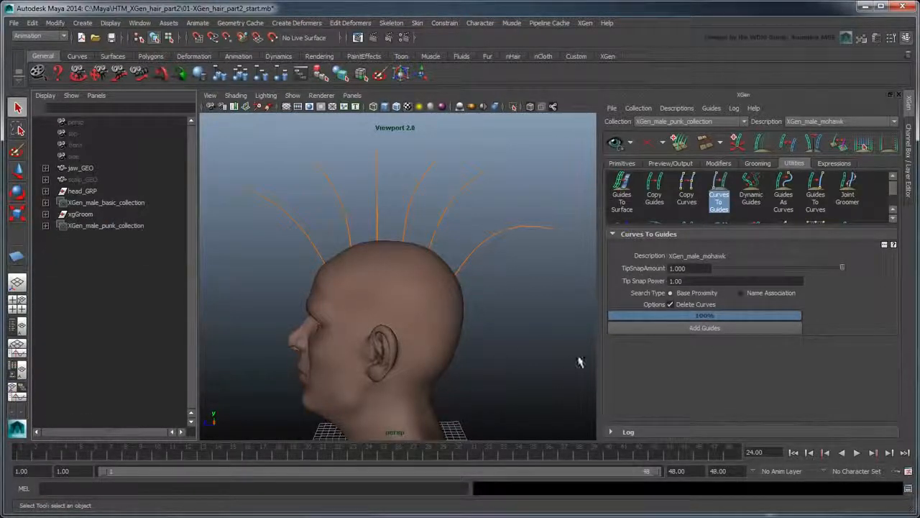
Preview the mohawk hair and set the primitives' density to 30.
left_click(620, 146)
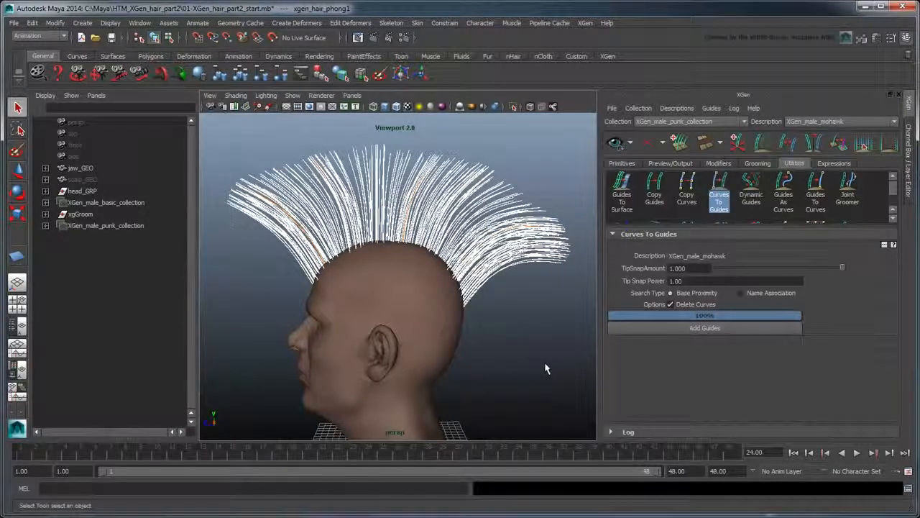
left_click(622, 164)
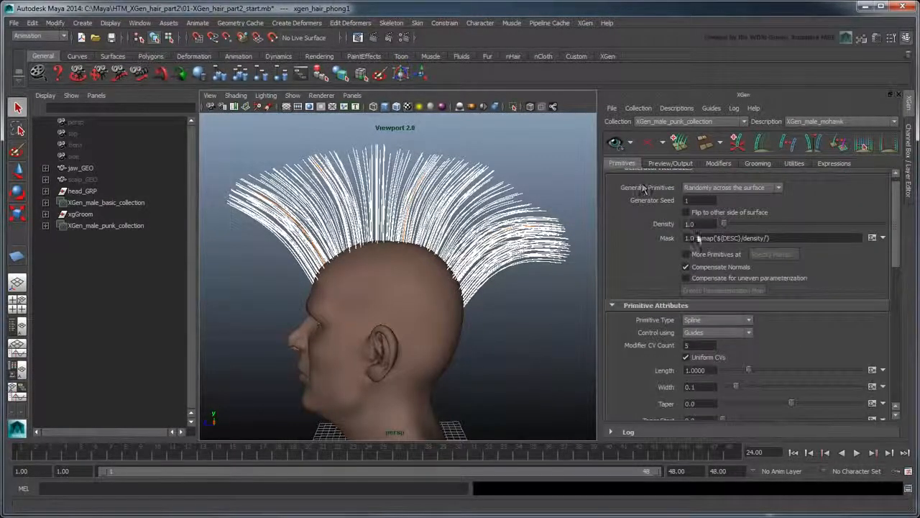
double_click(692, 223)
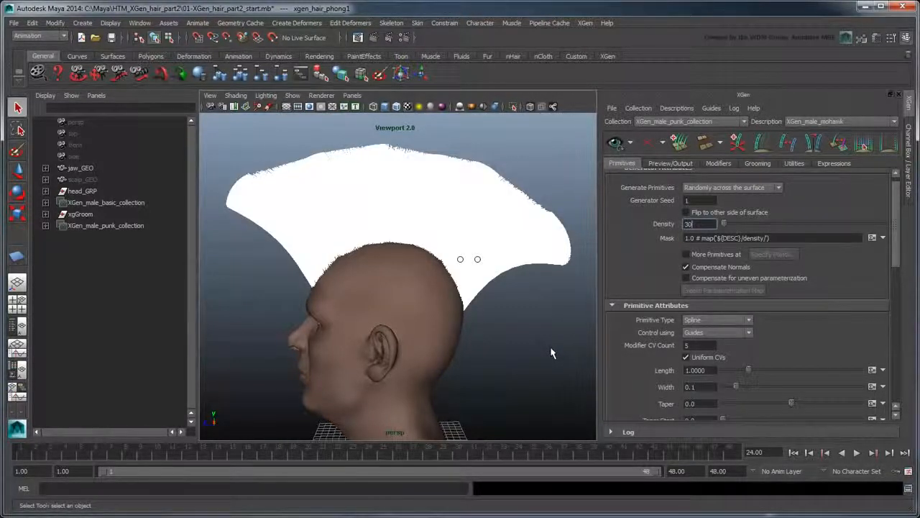
Set the hair splines' Taper to 0.8, Taper Start to 0.3 and Width to 0.08.
scroll(899, 255, "down", 5)
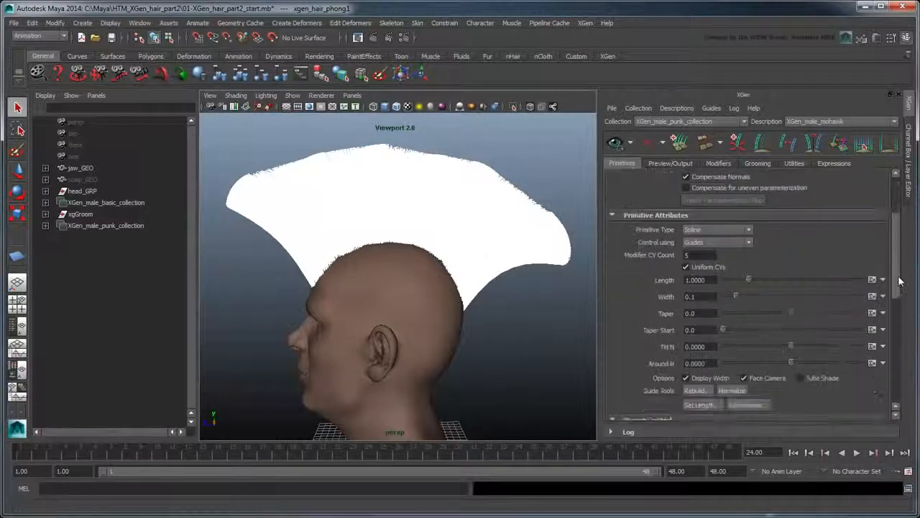
double_click(701, 264)
type("0.8")
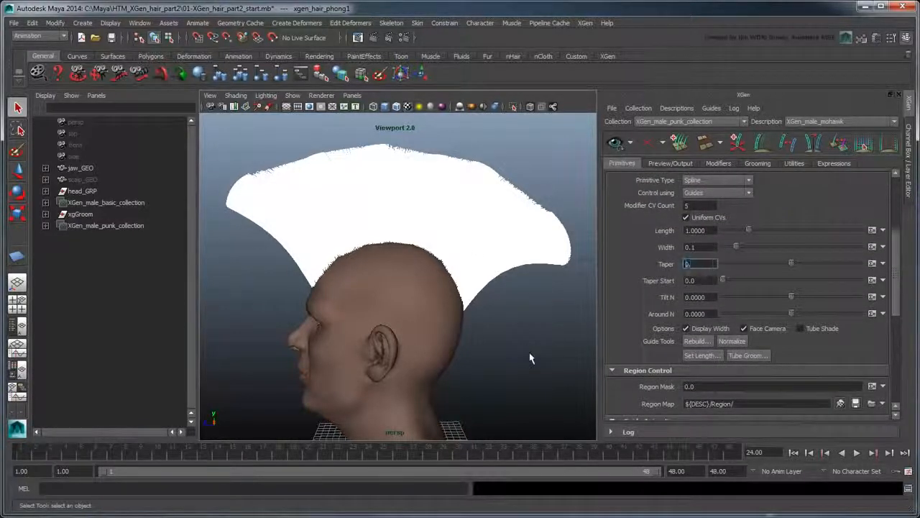
key("Return")
double_click(708, 280)
type("0.3")
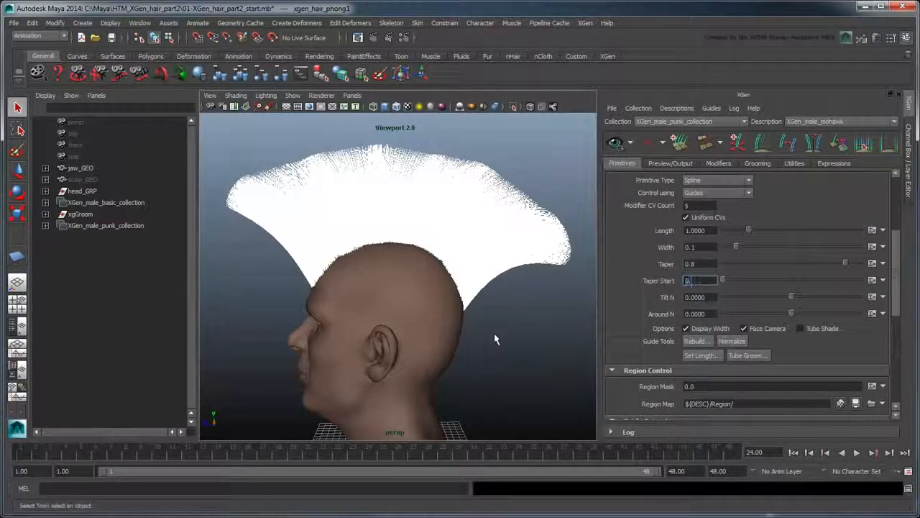
key("Return")
double_click(698, 248)
type("0.08")
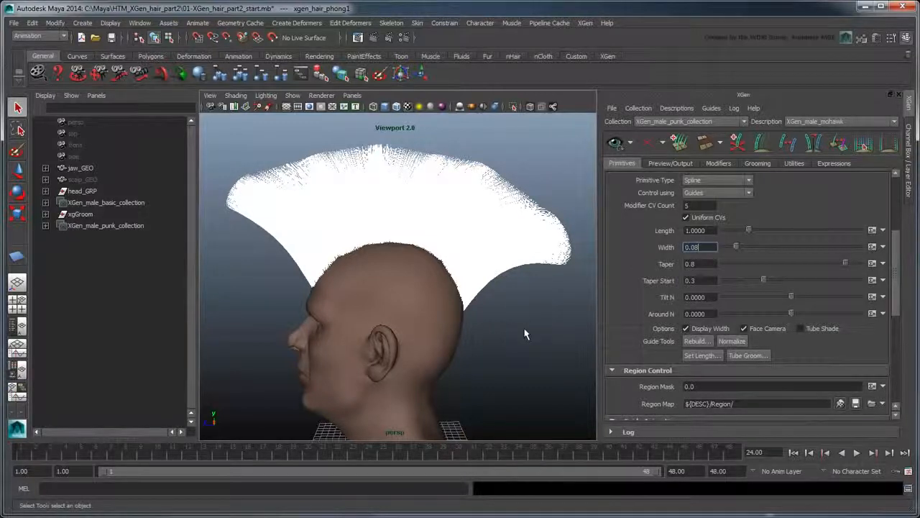
key("Return")
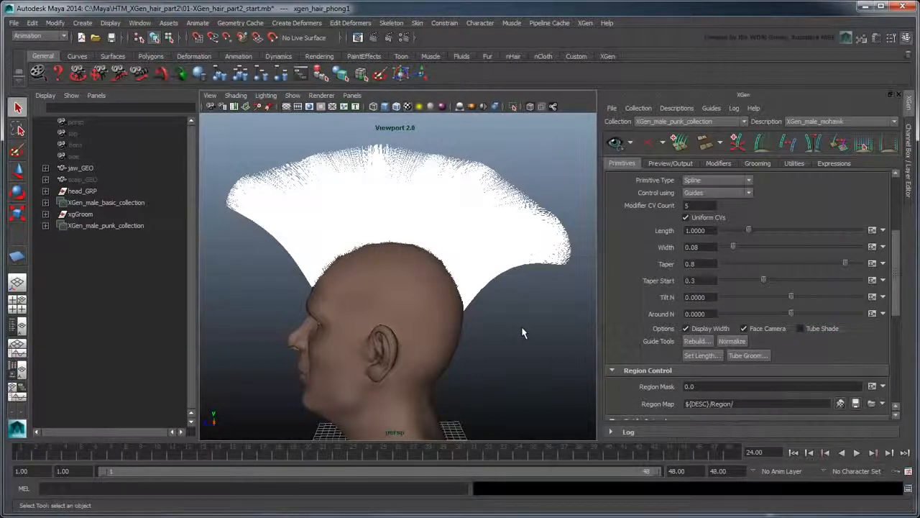
Switch the perspective view's renderer away from Viewport 2.0, and clear the XGen hair preview.
left_click(321, 95)
left_click(324, 113)
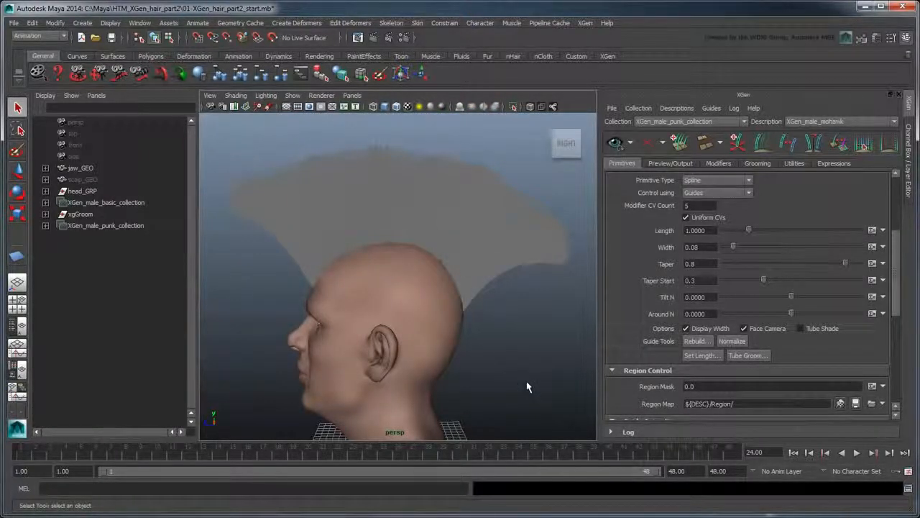
mouse_move(422, 395)
left_mouse_down("alt")
mouse_move(460, 384)
mouse_move(523, 386)
mouse_move(322, 393)
mouse_move(430, 394)
mouse_move(419, 392)
left_mouse_up("alt")
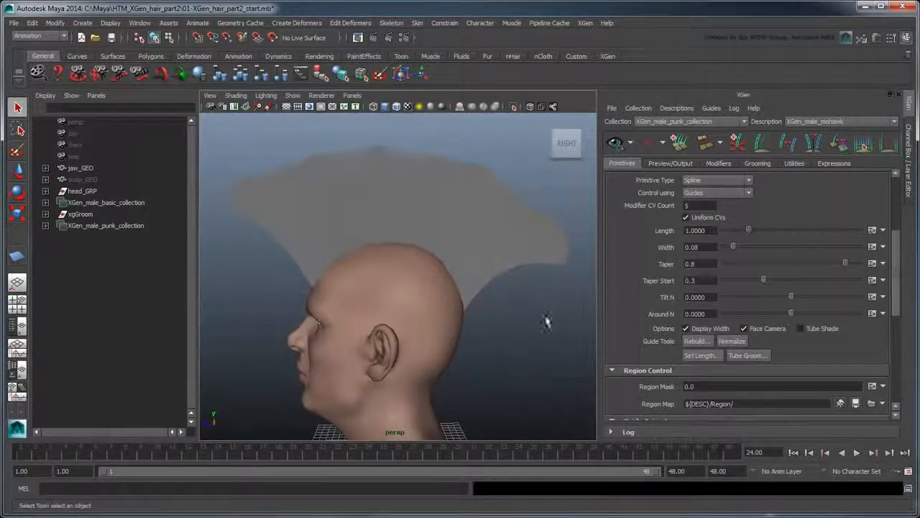
left_click(649, 143)
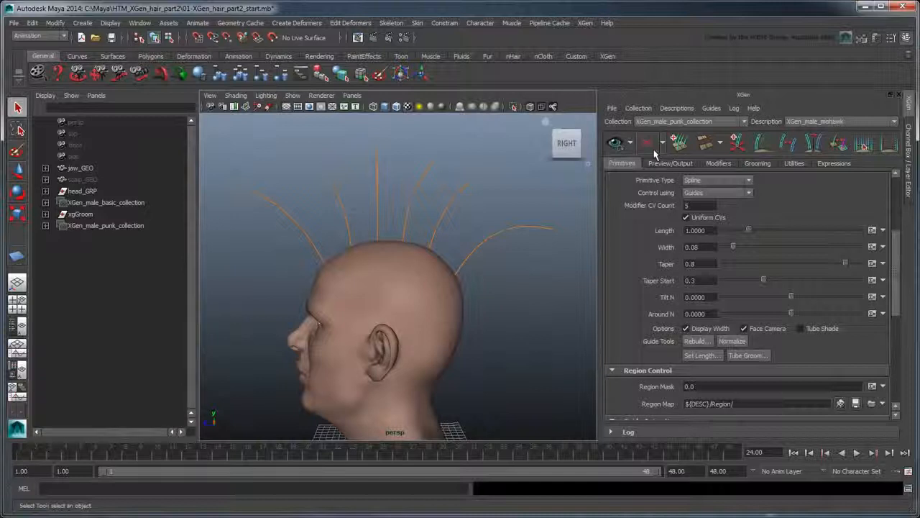
Add a Clumping modifier to the XGen_male_mohawk description.
left_click(727, 164)
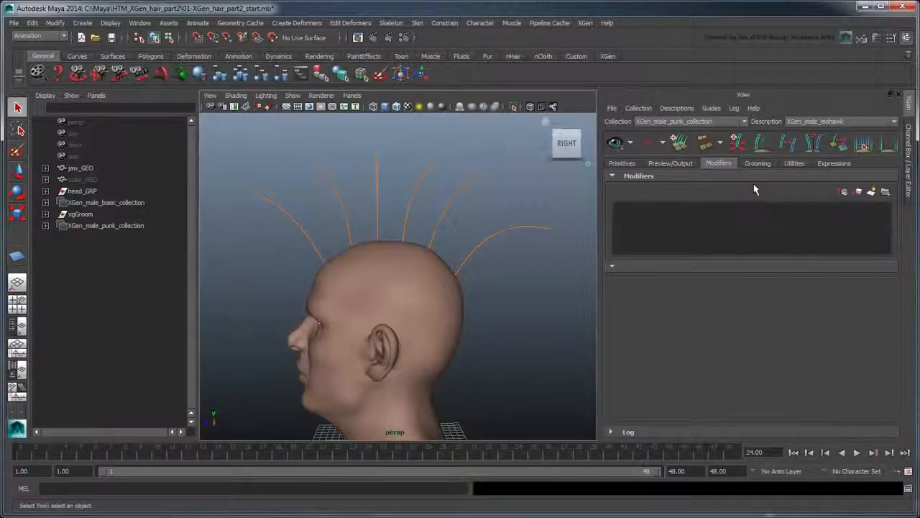
left_click(871, 192)
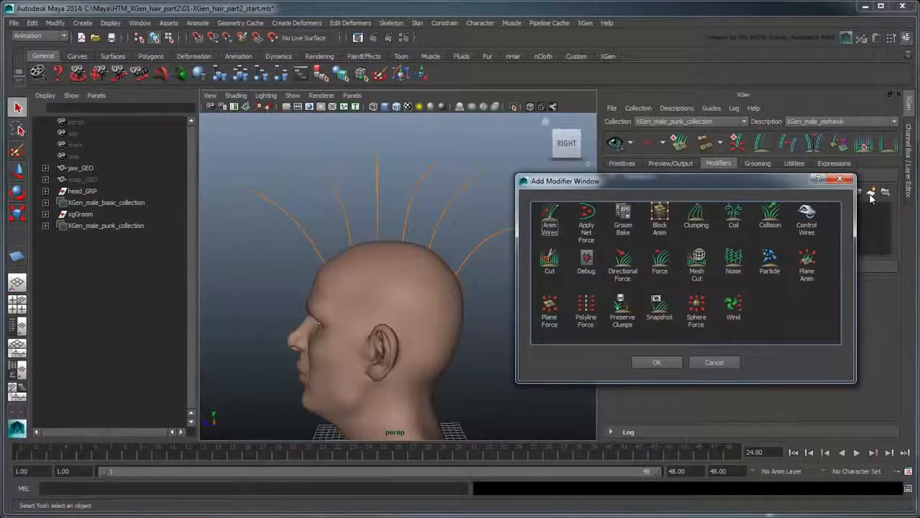
left_click(696, 216)
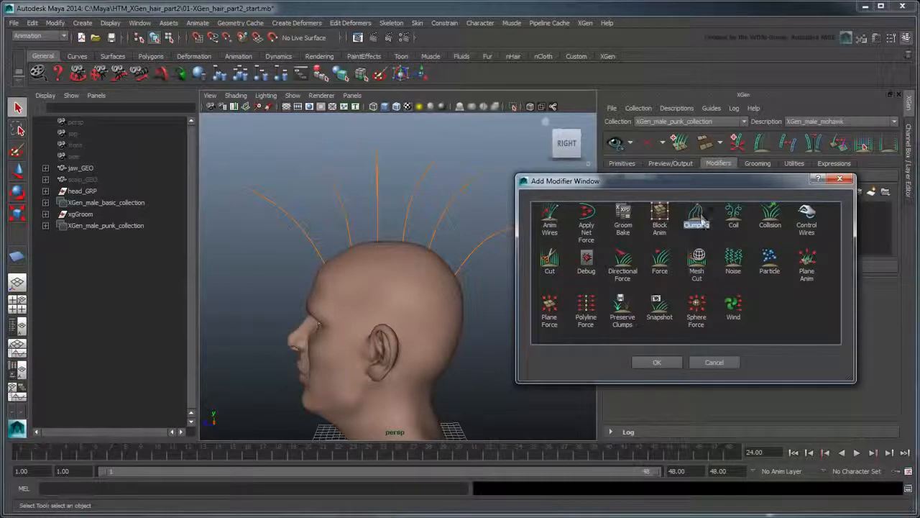
left_click(658, 361)
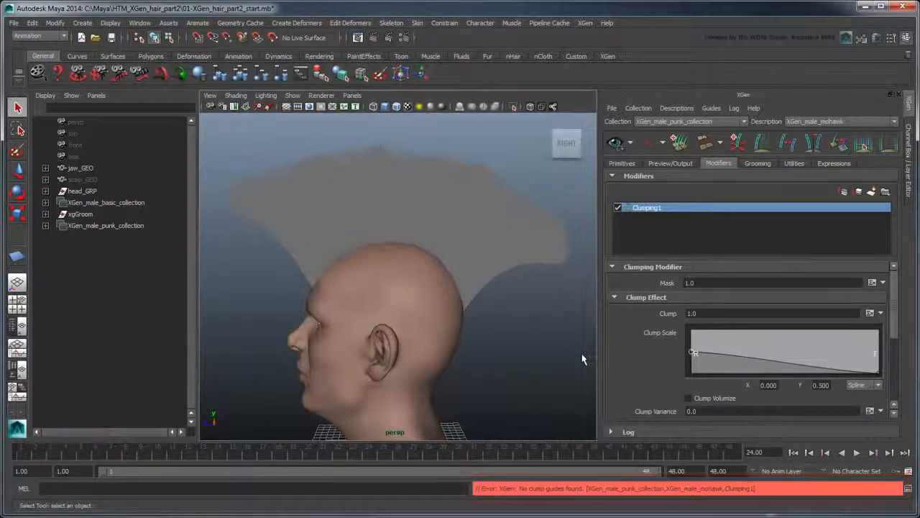
Select scalp_GEO and unhide it by showing all hidden objects.
left_click(105, 183)
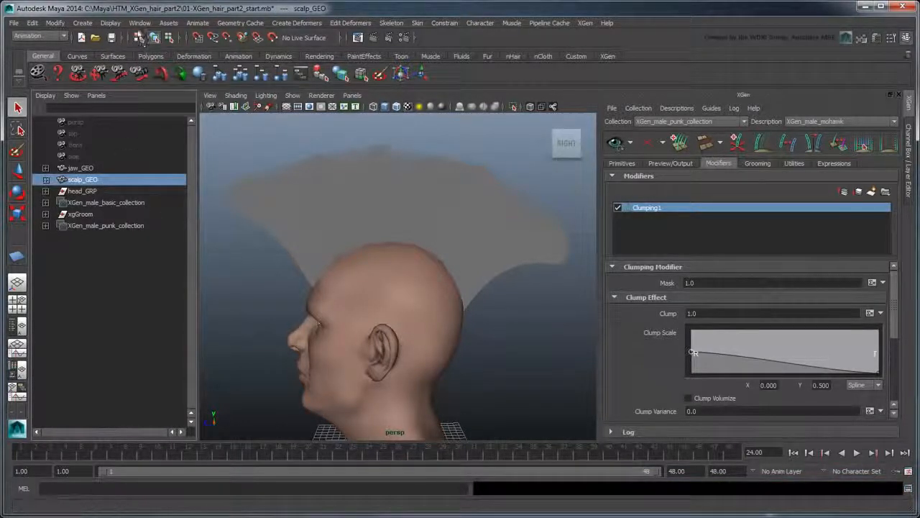
left_click(110, 23)
mouse_move(125, 86)
left_click(215, 91)
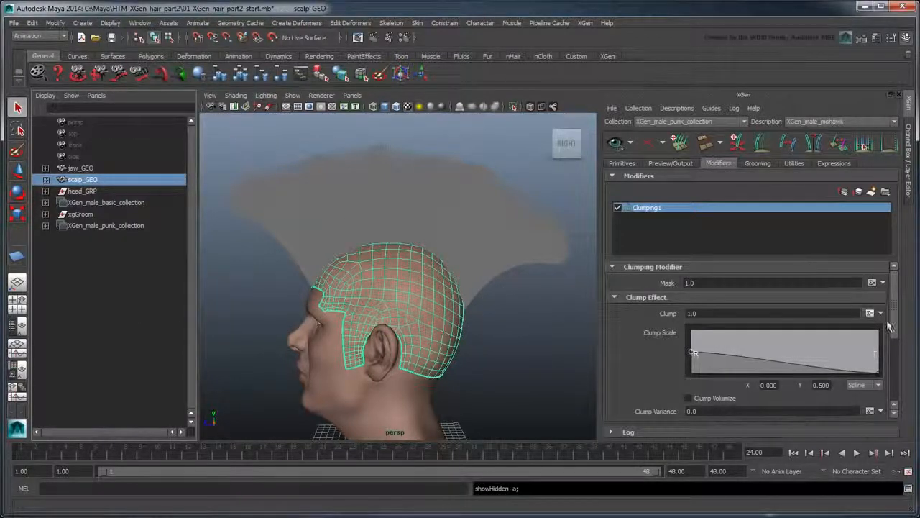
Place clumping points by hand along the mohawk area of the scalp, and save the clumping maps for Clumping1.
left_click_drag(894, 325, 904, 391)
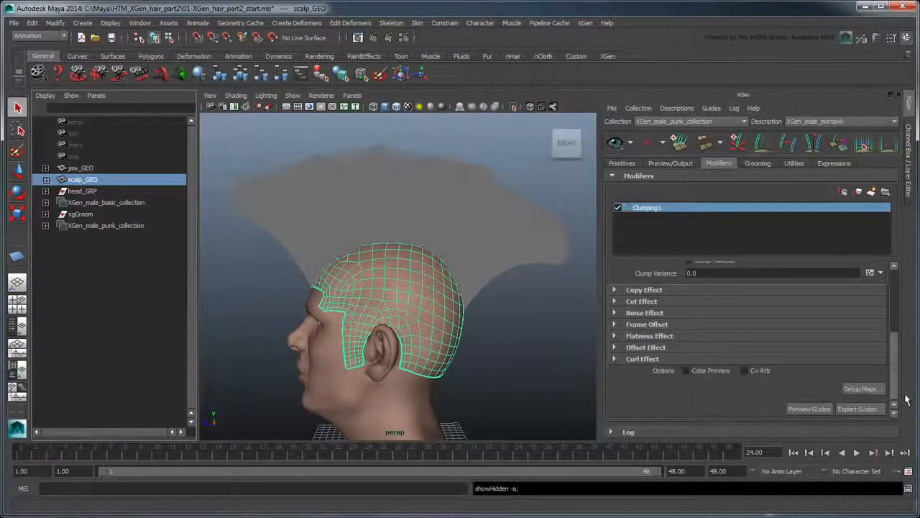
left_click(866, 390)
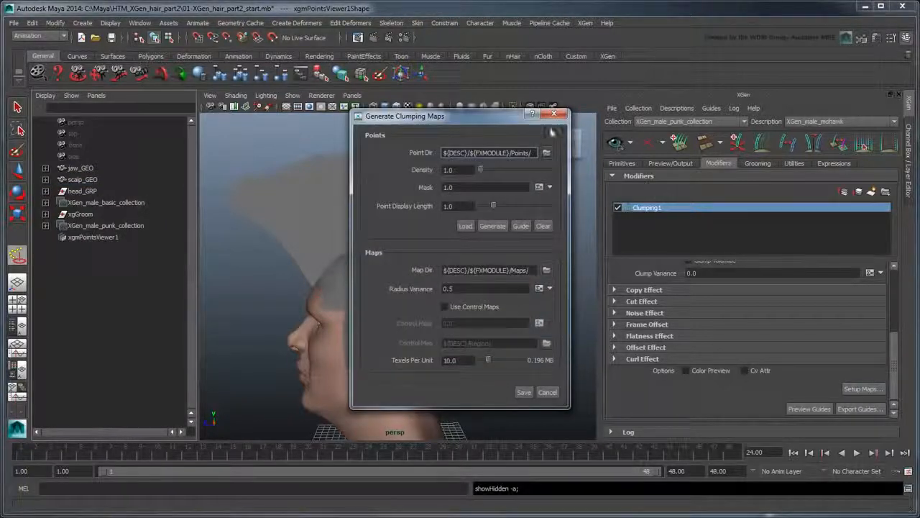
left_click_drag(481, 117, 755, 123)
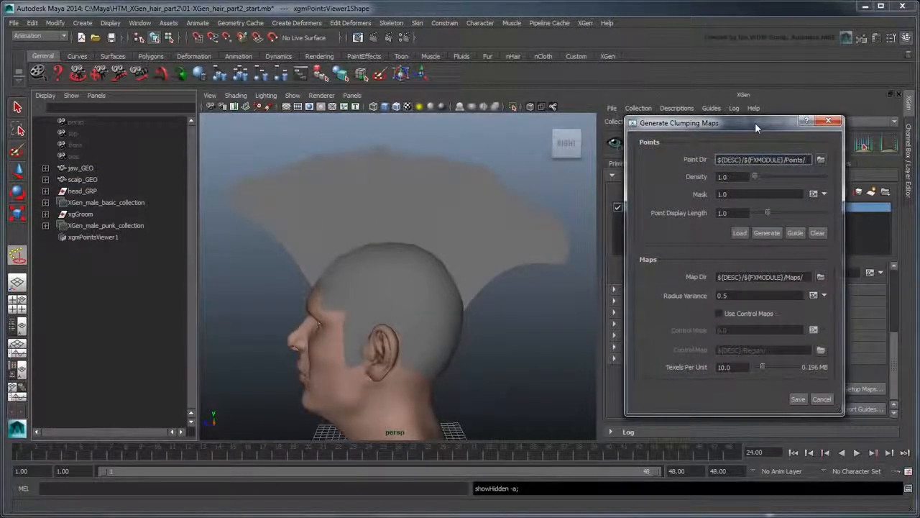
left_click(343, 283)
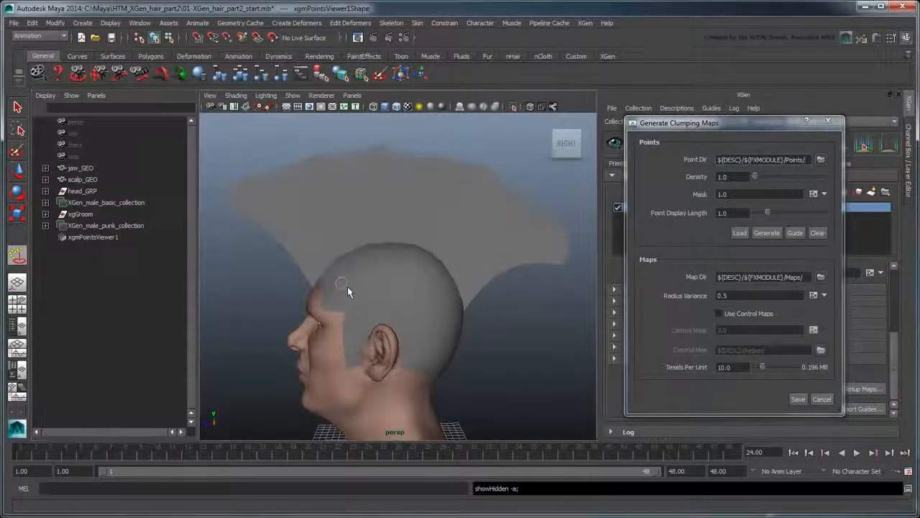
left_click_drag(347, 286, 401, 302, "alt")
scroll(400, 301, "up", 6)
scroll(393, 299, "down", 3)
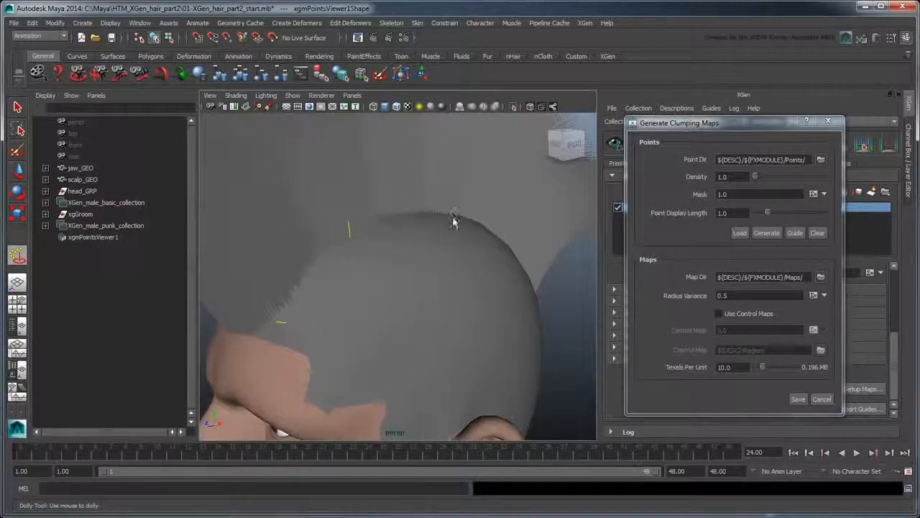
left_click_drag(499, 261, 360, 288, "alt")
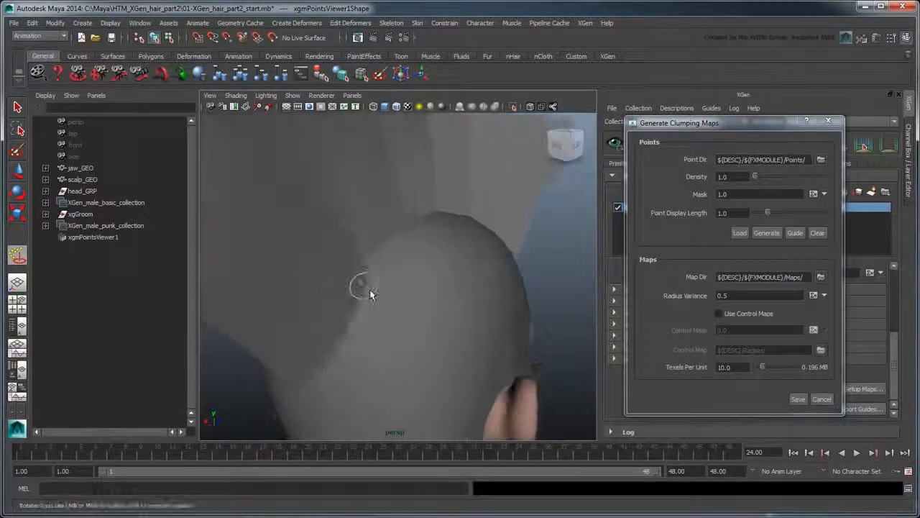
left_click(796, 397)
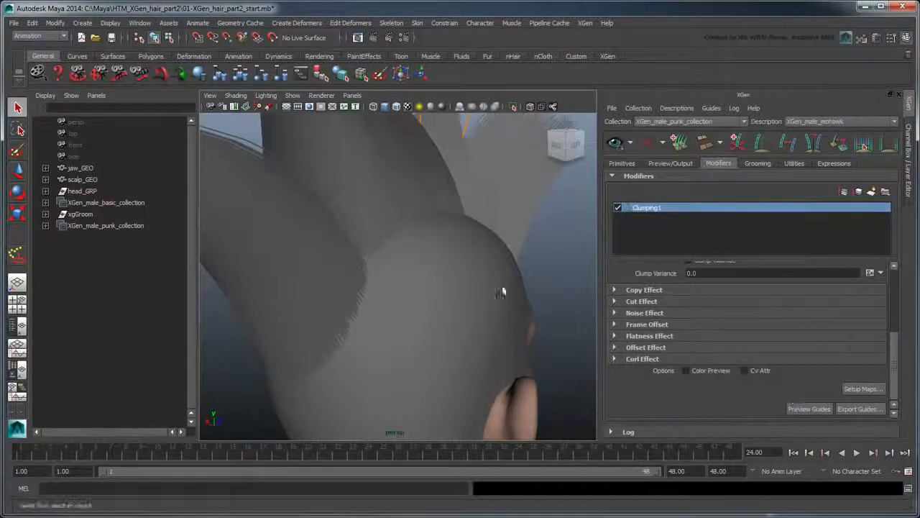
scroll(432, 264, "down", 4)
left_click_drag(456, 302, 339, 329, "alt")
left_click_drag(436, 333, 376, 342, "alt")
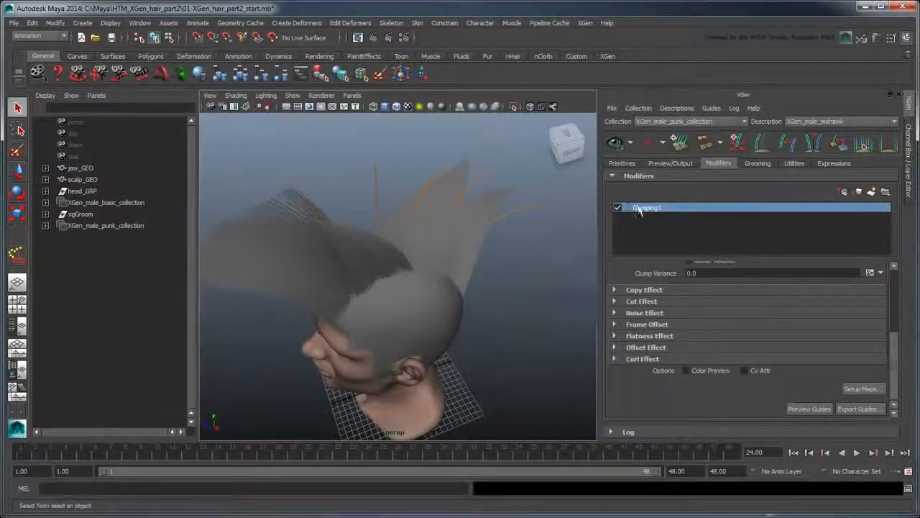
Clear the hair preview, replace the hand-placed clumping points with points at the guides, and save the new clumping maps.
left_click(647, 143)
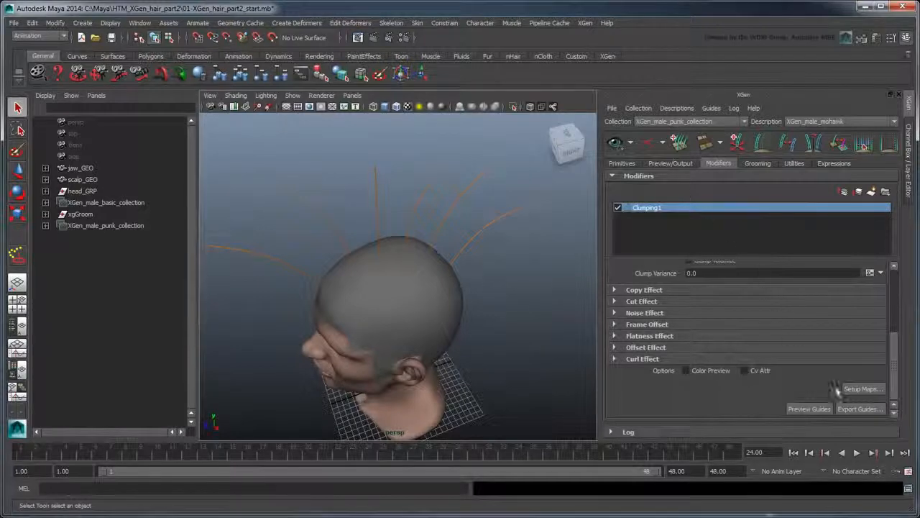
left_click(861, 389)
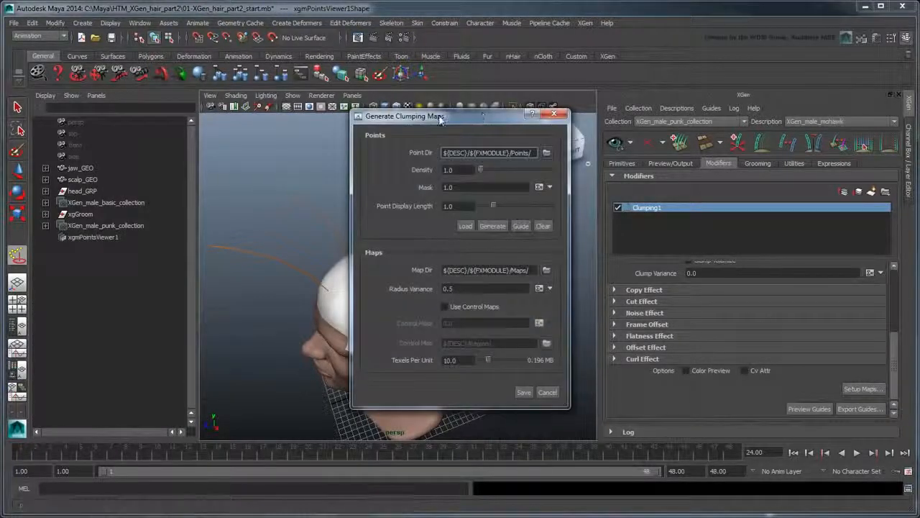
left_click_drag(443, 104, 719, 130)
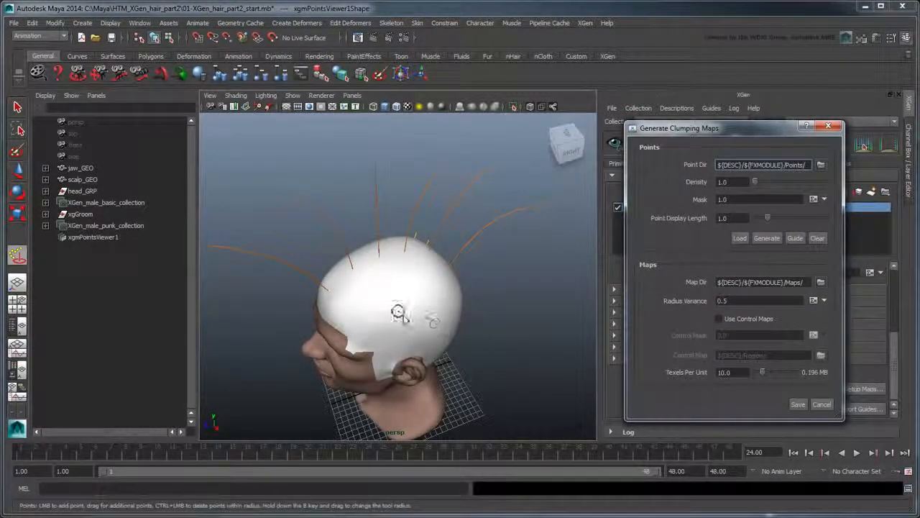
right_click_drag(401, 316, 404, 321, "alt")
left_click_drag(406, 321, 368, 343, "alt")
left_click(233, 327, "ctrl")
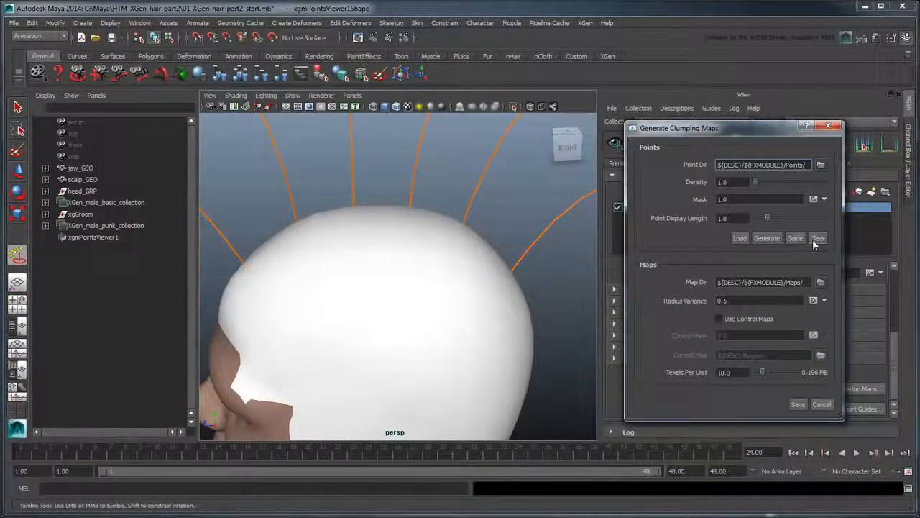
left_click(815, 242)
left_click(798, 404)
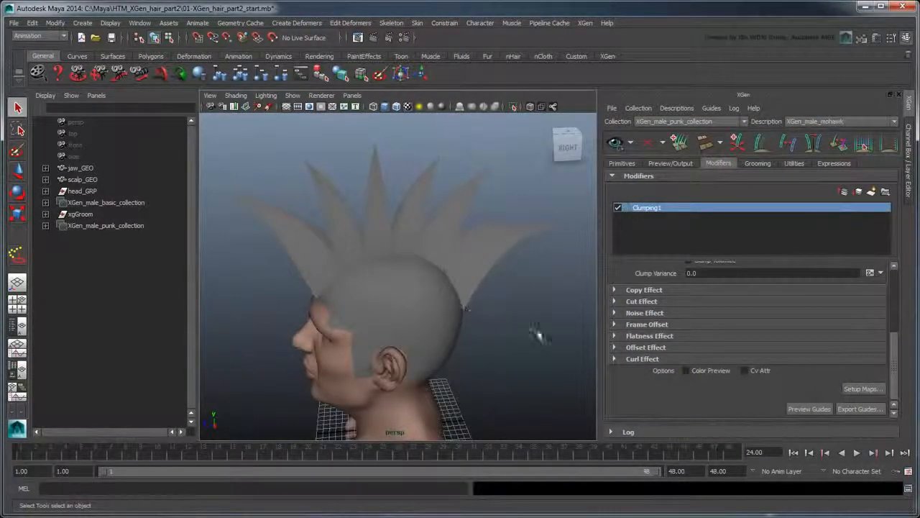
left_click_drag(538, 335, 506, 317, "alt")
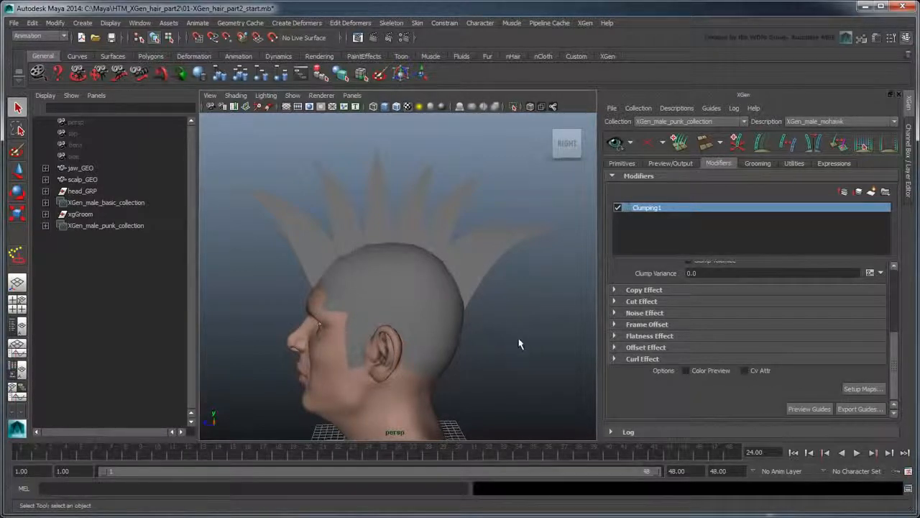
Set Clumping1's Clump to 0.9, and raise the root point of its Clump Scale ramp to about 0.59.
scroll(796, 320, "up", 4)
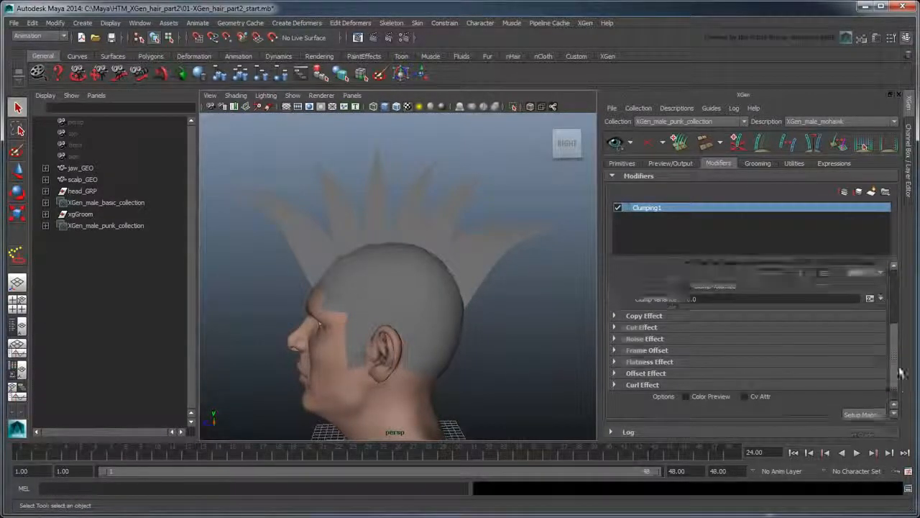
left_click(797, 317)
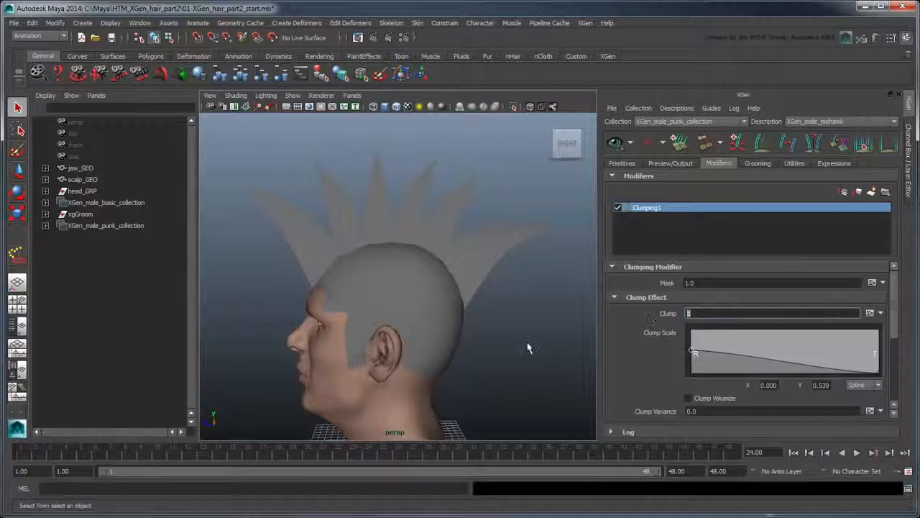
type("0.9")
key("Return")
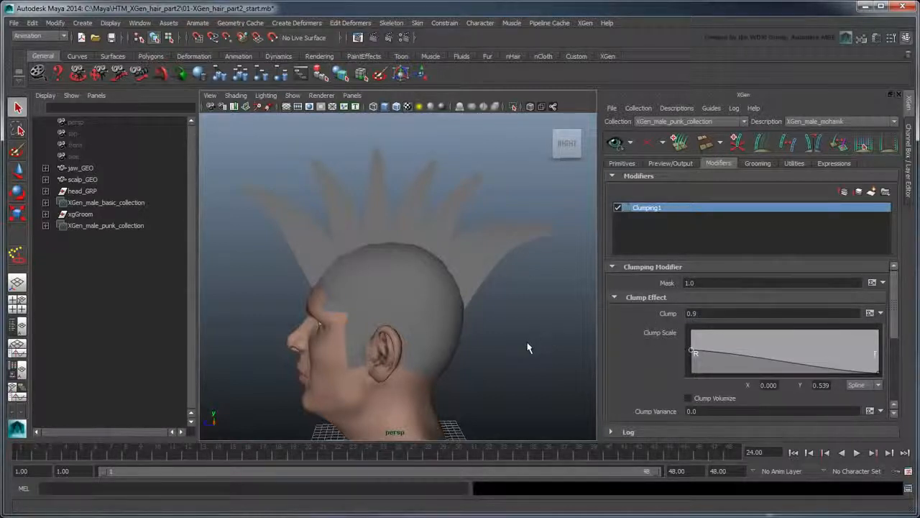
left_click_drag(878, 371, 896, 385)
mouse_move(694, 350)
left_mouse_down()
mouse_move(700, 368)
mouse_move(697, 335)
mouse_move(699, 364)
mouse_move(699, 354)
left_mouse_up()
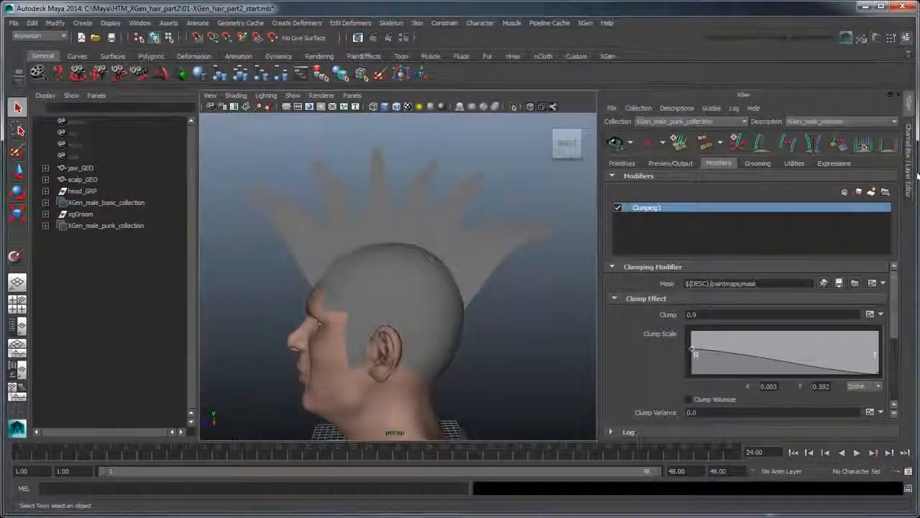
Make the jaw_GEO_LYR display layer visible, and select jaw_GEO.
left_click(912, 167)
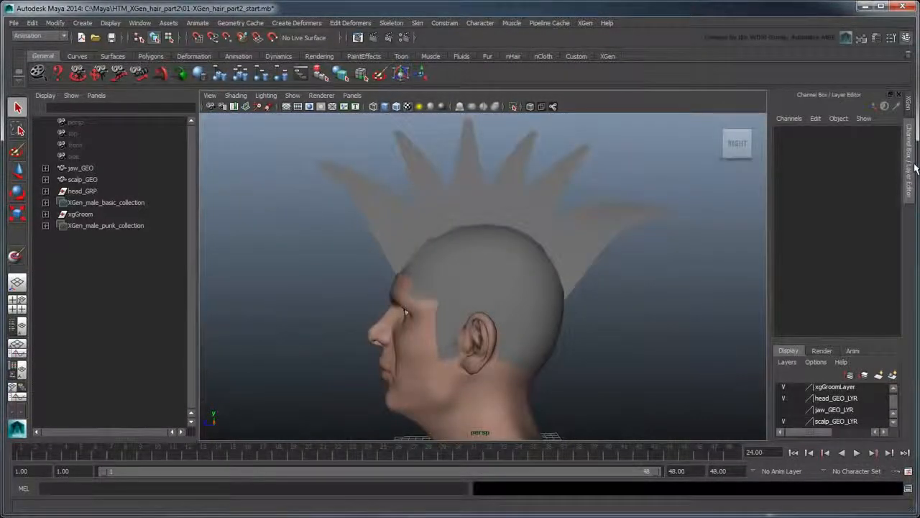
left_click(863, 409)
left_click(785, 410)
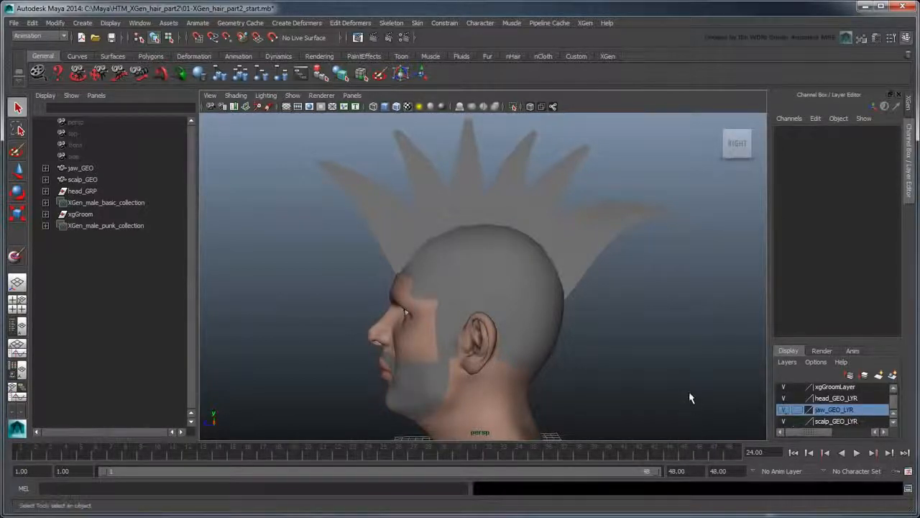
left_click(420, 394)
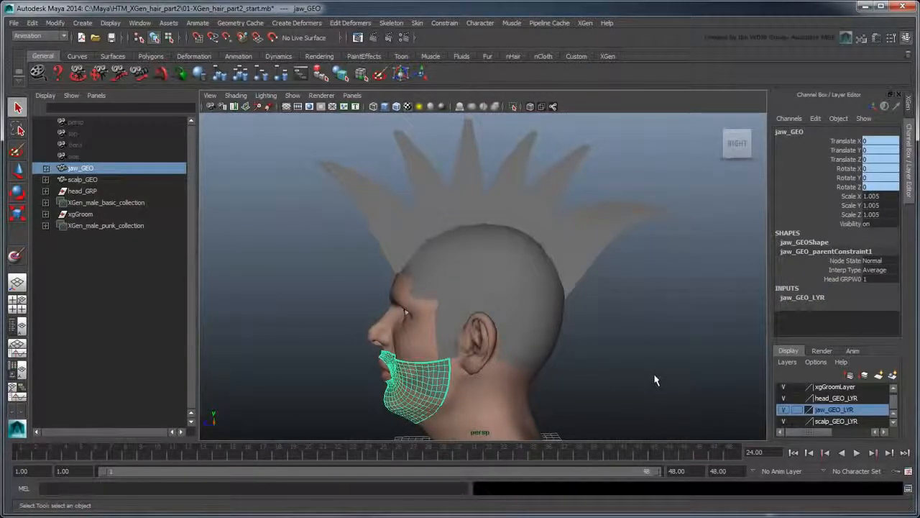
left_click(45, 168)
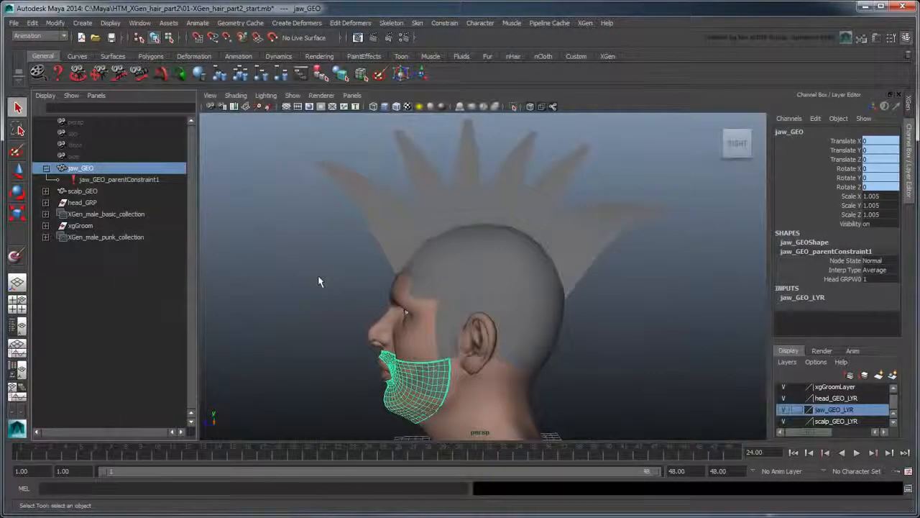
left_click(46, 168)
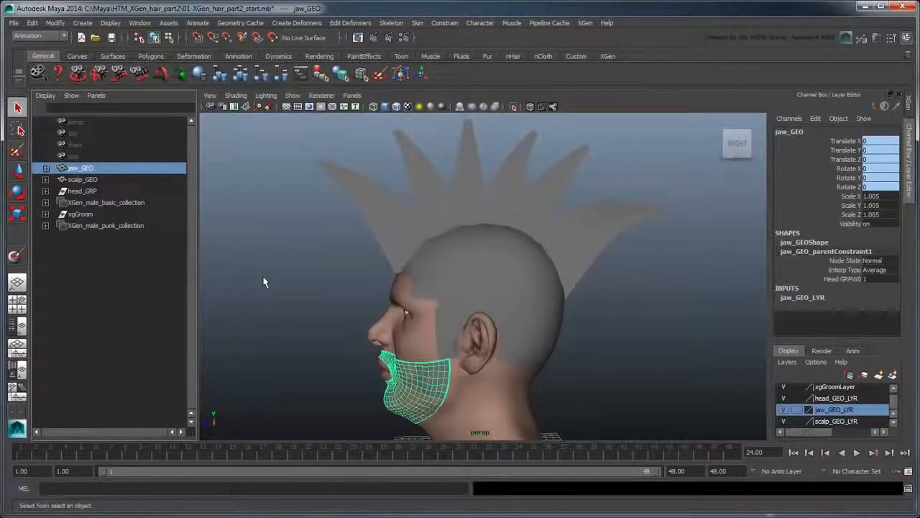
Create an XGen description named XGen_male_beard with groomable splines on the jaw, in XGen_male_punk_collection.
left_click(585, 23)
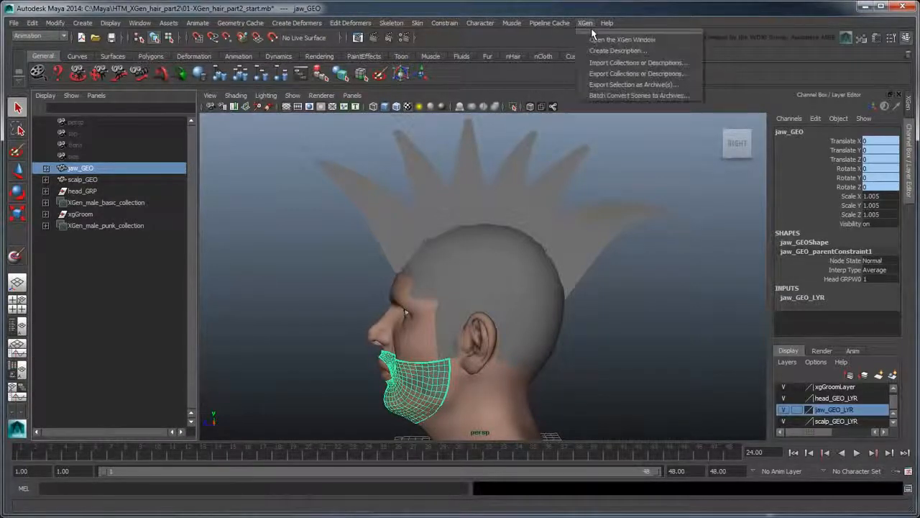
left_click(604, 50)
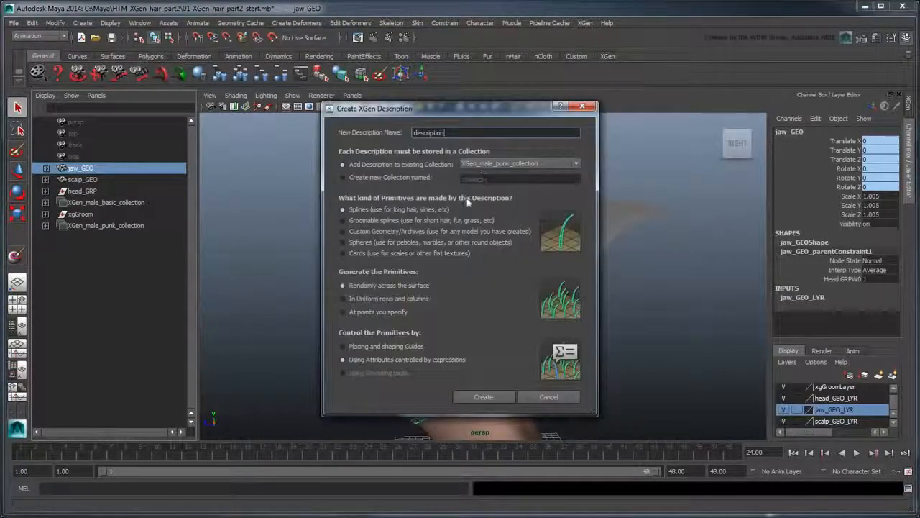
double_click(461, 133)
type("XGen_male_beard")
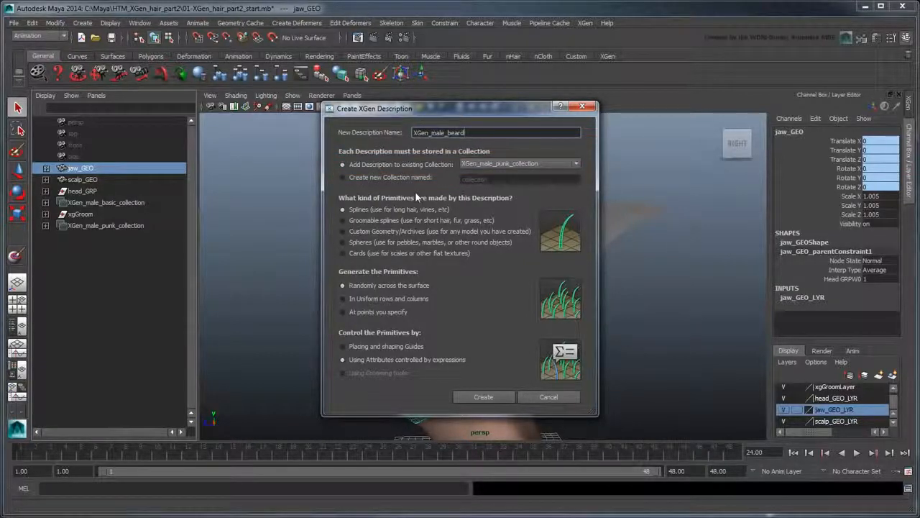
left_click(400, 220)
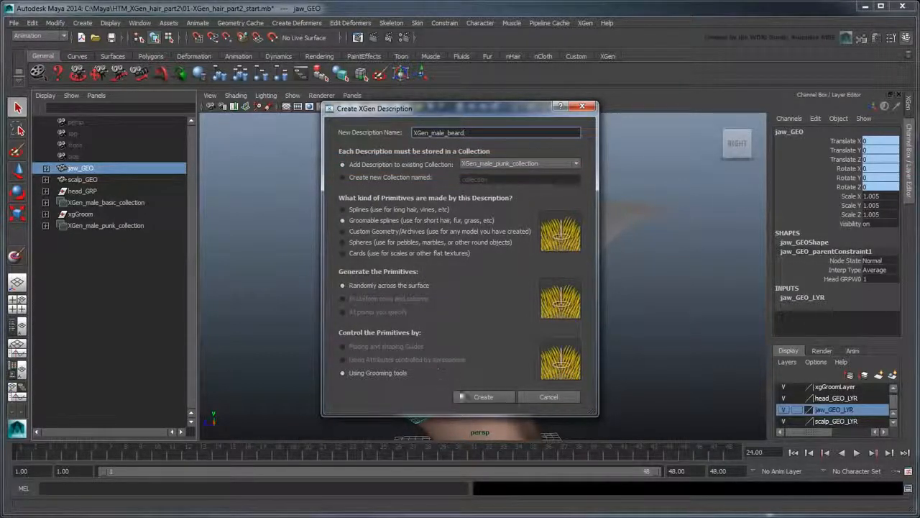
left_click(467, 400)
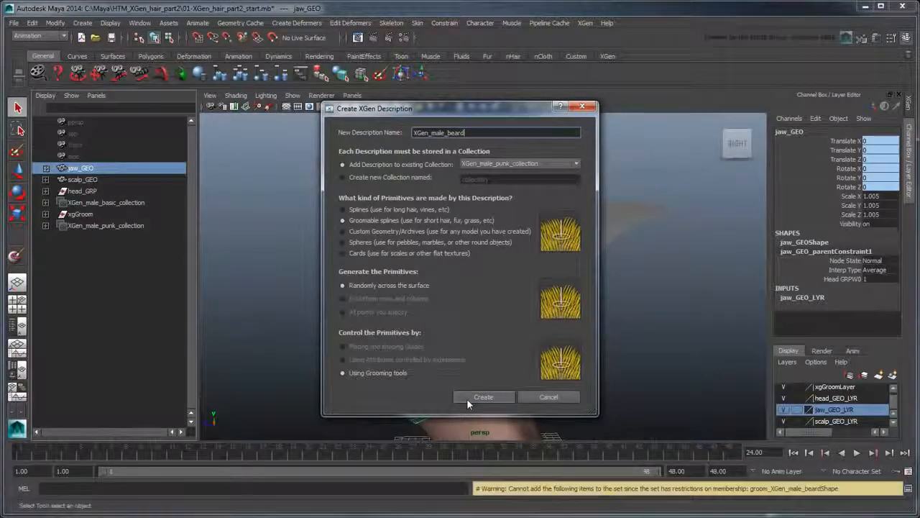
left_click(523, 411)
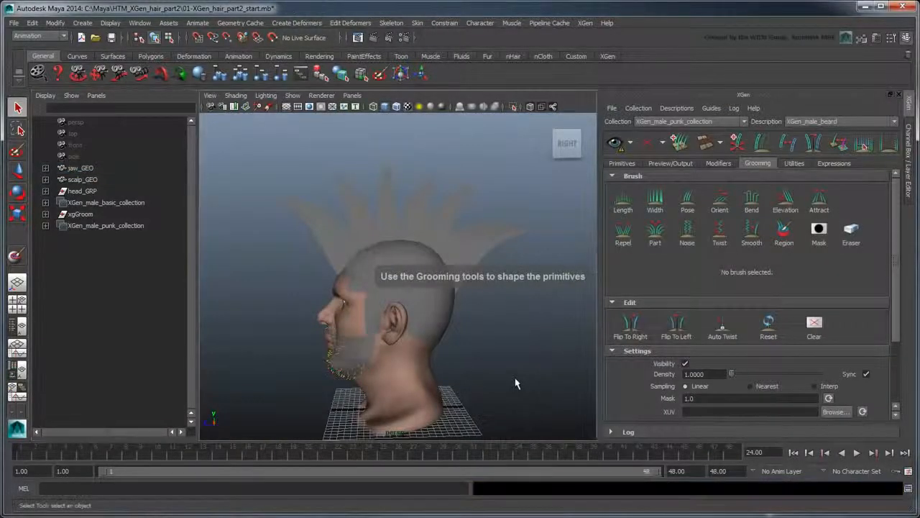
Frame the jaw from the front, and update the XGen preview to display the beard hairs.
scroll(487, 359, "up", 5)
middle_click_drag(432, 390, 453, 213, "alt")
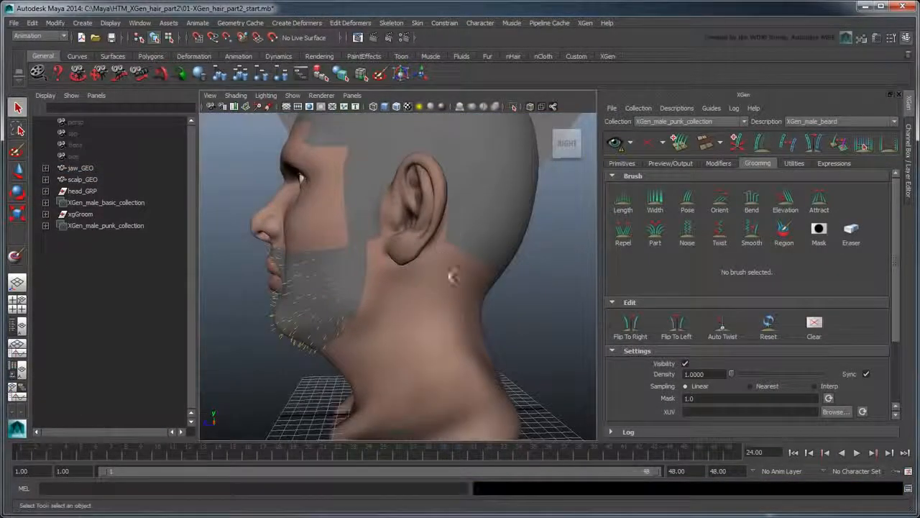
scroll(452, 276, "up", 5)
left_click_drag(408, 305, 519, 305, "alt")
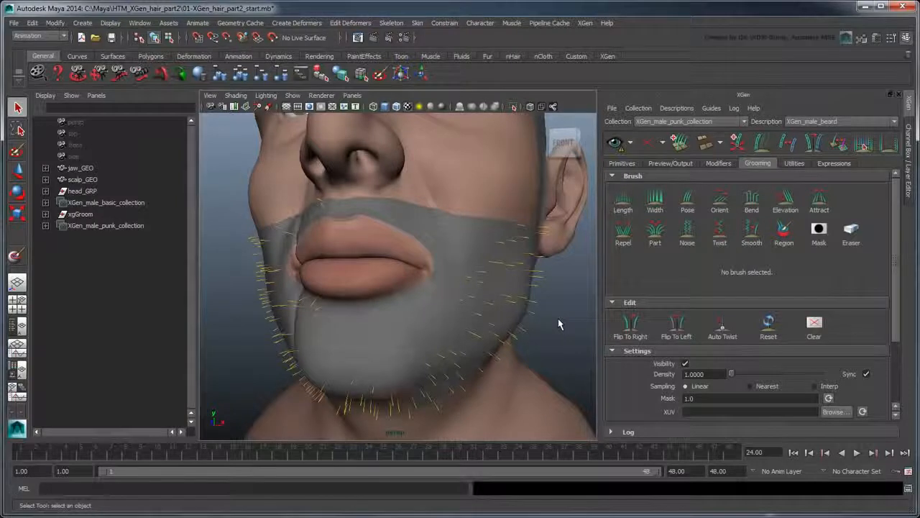
left_click(633, 143)
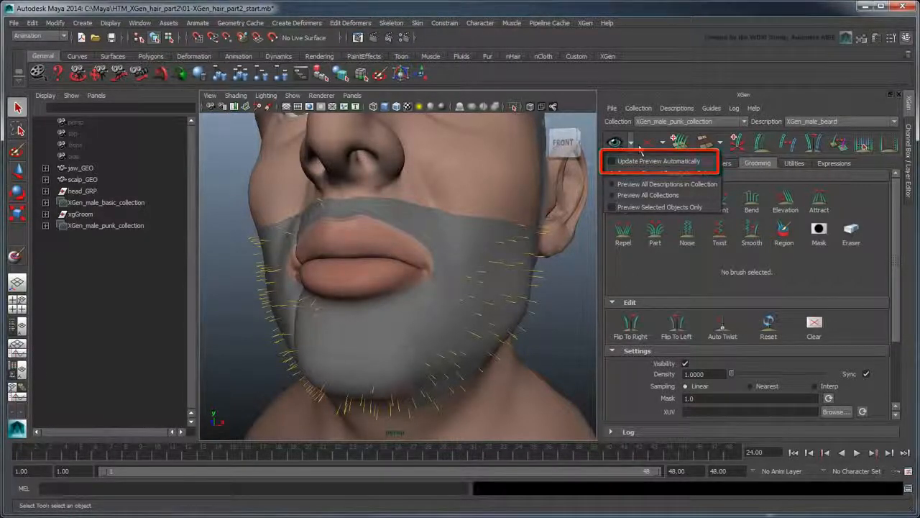
left_click(638, 145)
left_click(616, 143)
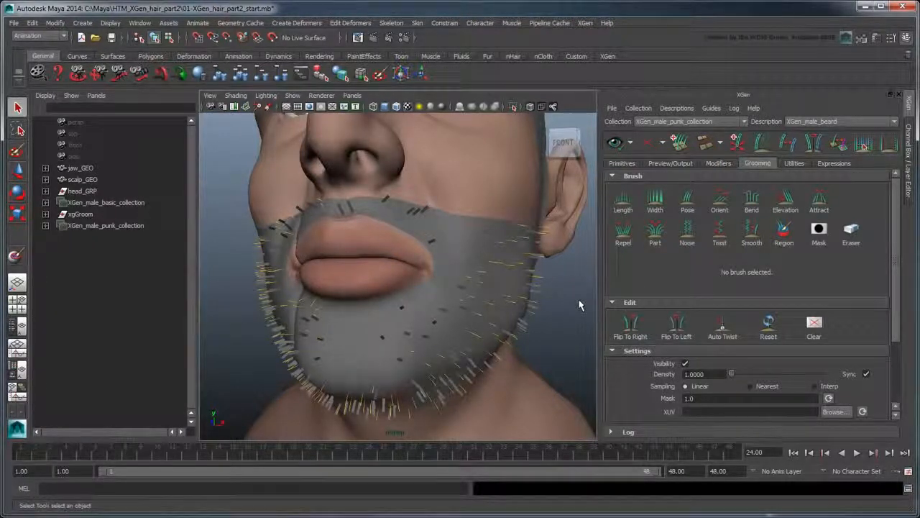
Set the beard description's generator density to 50 and update the XGen preview.
left_click(624, 163)
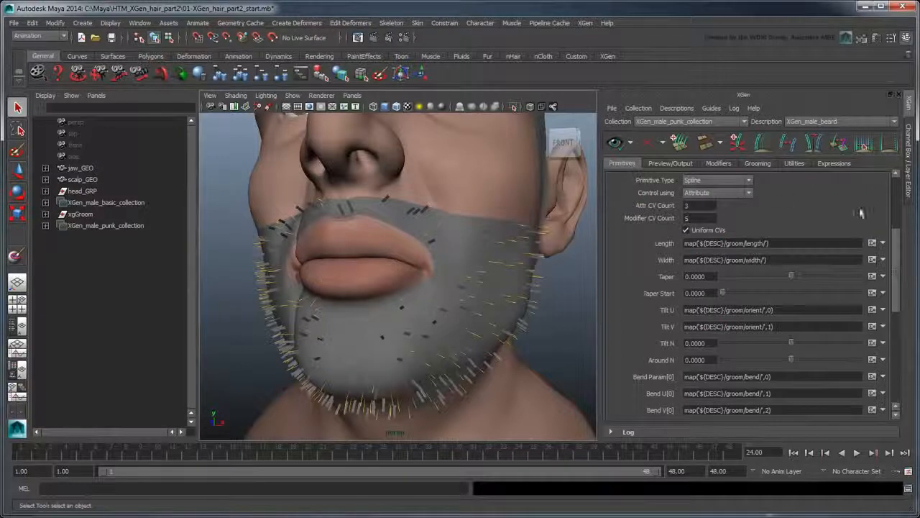
scroll(899, 207, "up", 5)
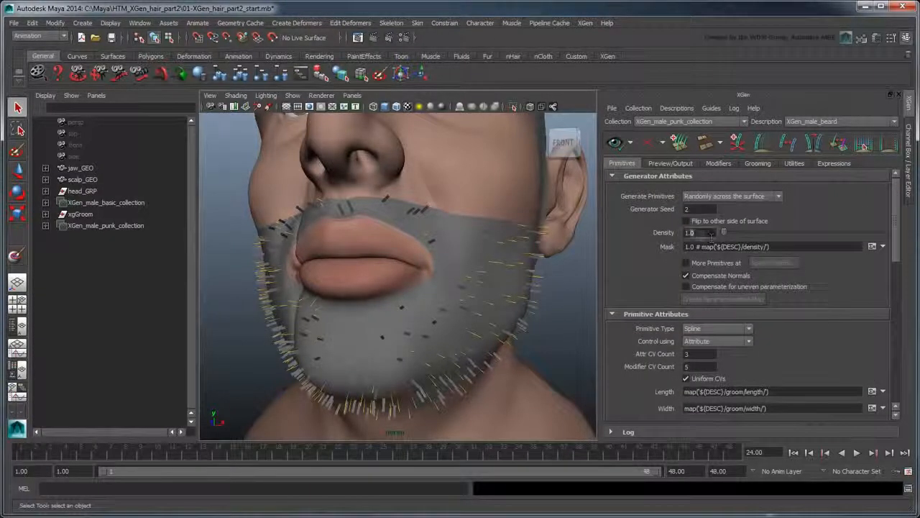
double_click(699, 233)
type("50")
key("Return")
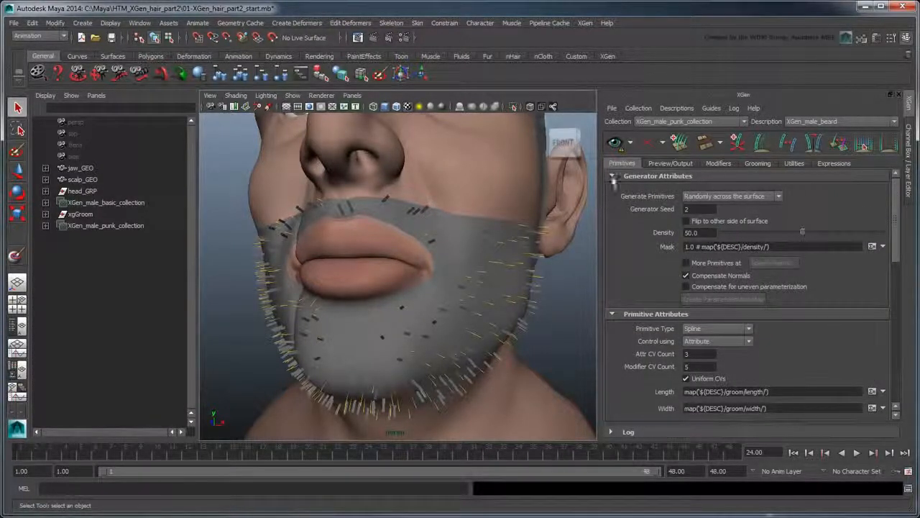
left_click(615, 142)
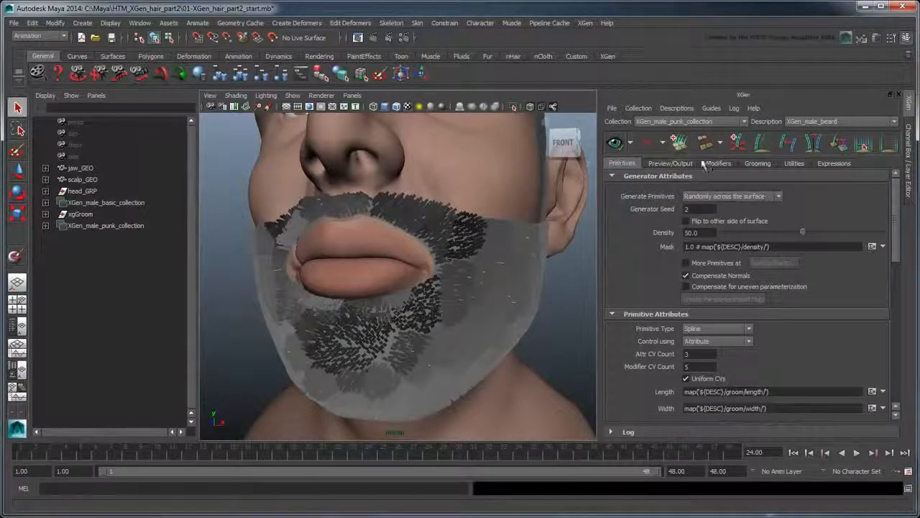
Set the density of the beard's grooming splines to 50 in the grooming settings.
left_click(756, 164)
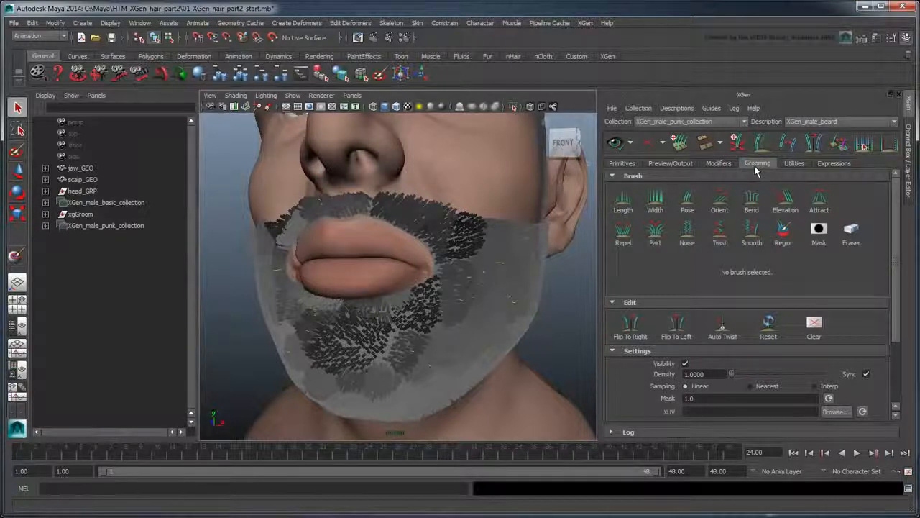
scroll(834, 230, "down", 5)
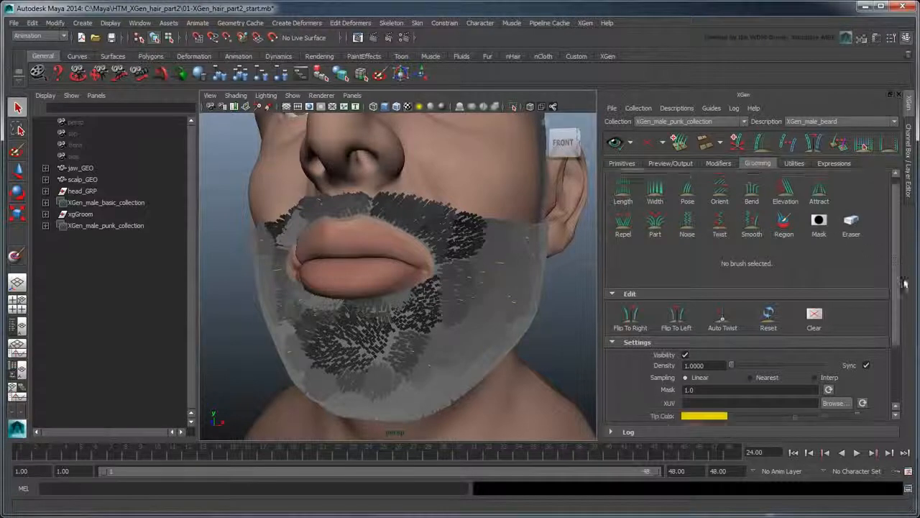
type("50")
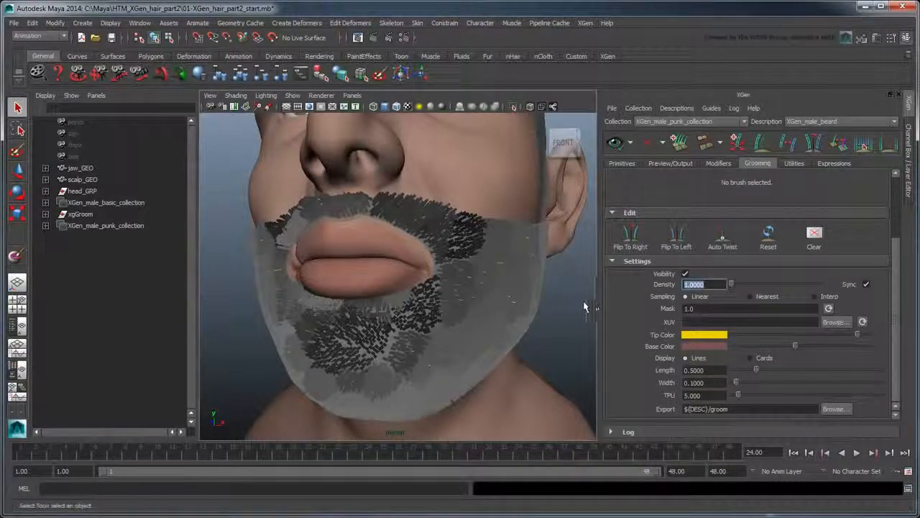
key("Return")
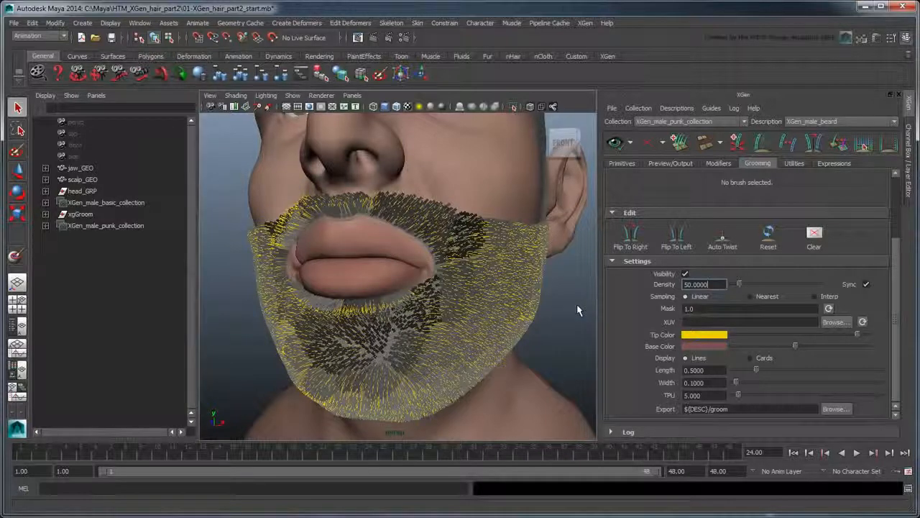
Set the grooming splines' length to 0.05 and width to 0.03, and update the XGen preview.
left_click_drag(713, 371, 580, 364)
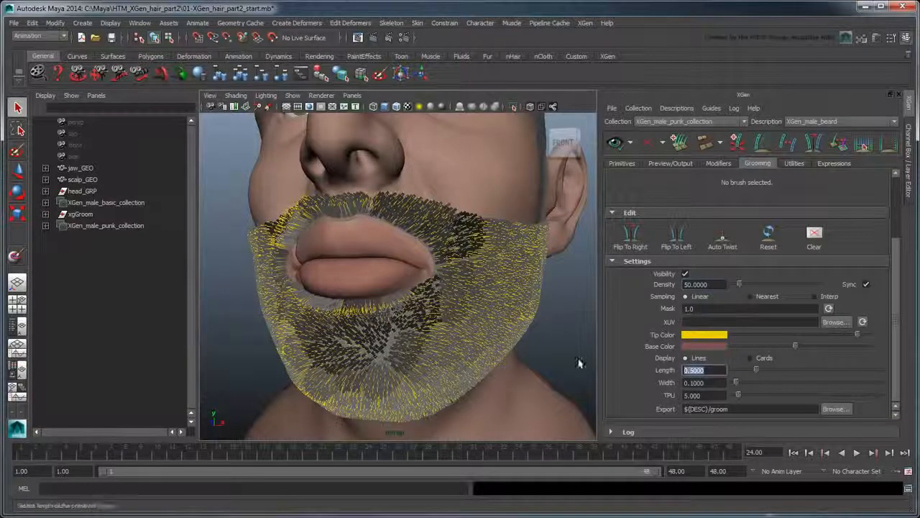
type("0.05")
key("Tab")
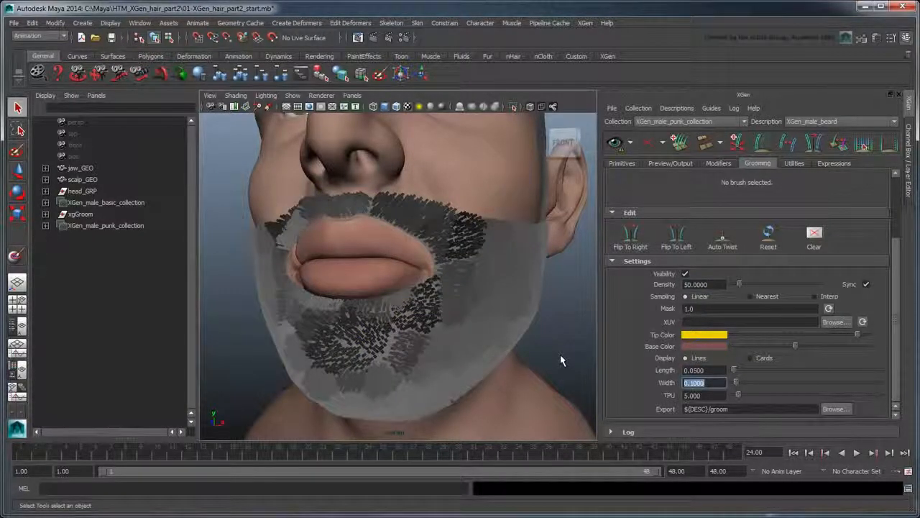
type("0.03")
key("Return")
left_click(615, 142)
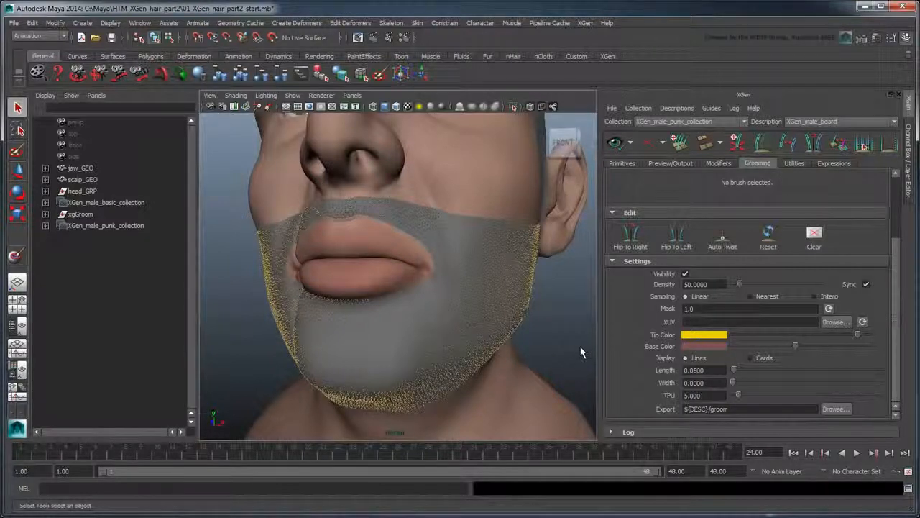
Hide jaw_GEO and clear the XGen preview, keeping the grooming splines visible on the jaw.
left_click(685, 274)
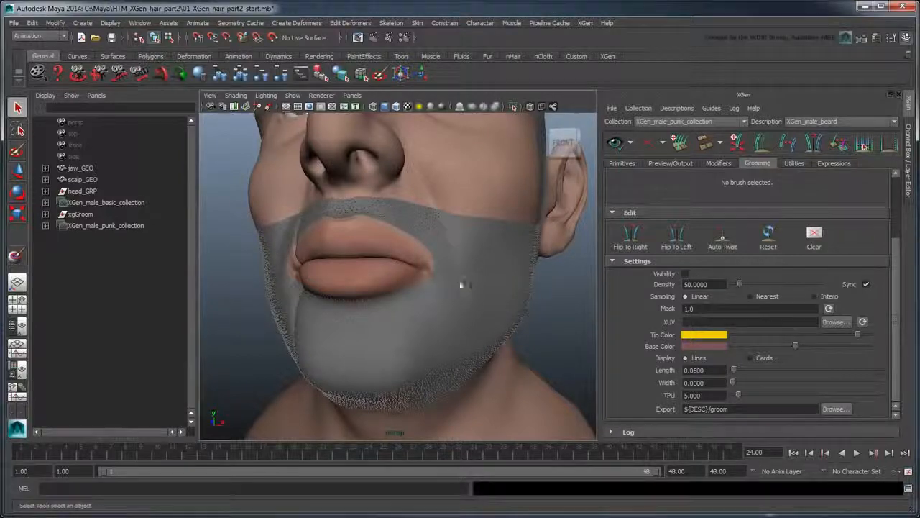
left_click(81, 170)
key("ctrl+h")
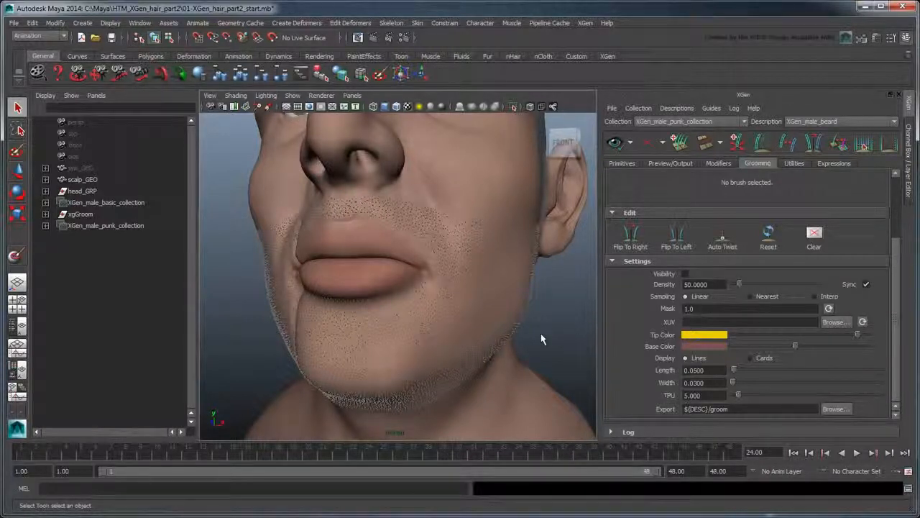
left_click(652, 149)
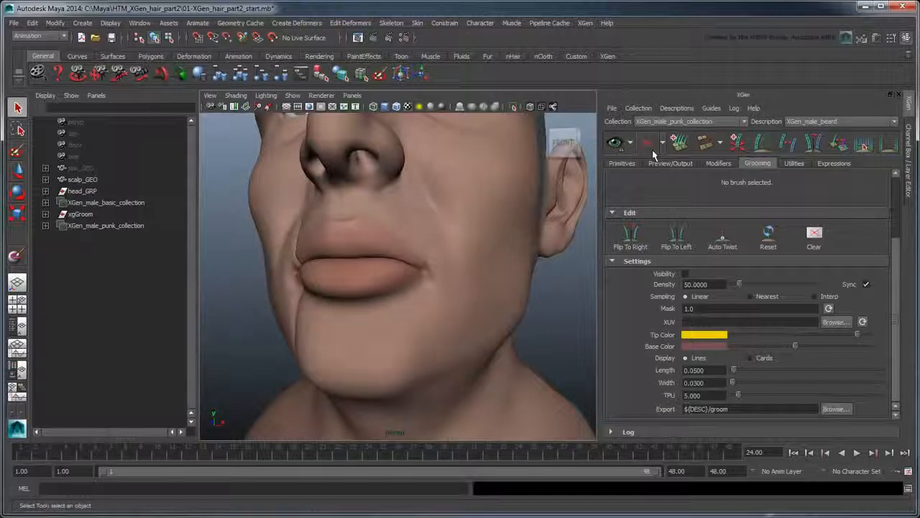
left_click(685, 274)
Lengthen the hairs above the lip and down both sides of the mouth into a horseshoe moustache, using the Length brush with increment 0.5.
scroll(785, 254, "up", 3)
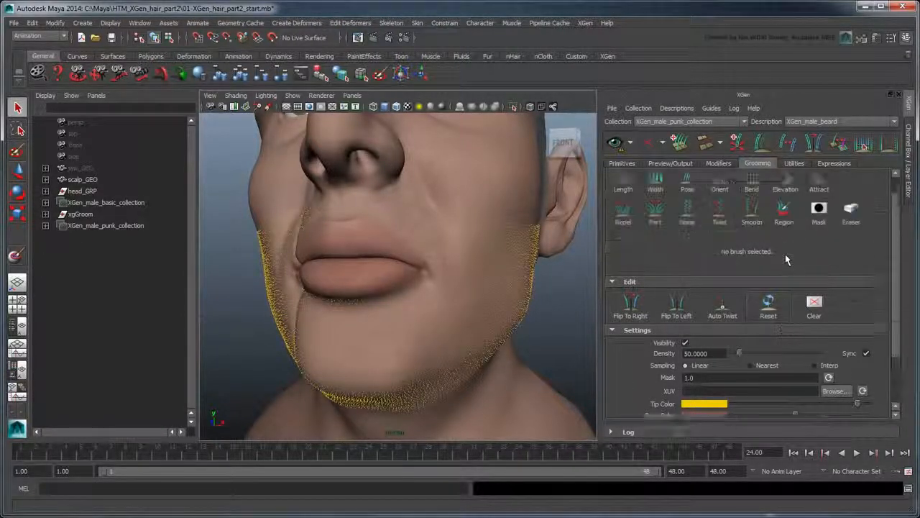
left_click(633, 212)
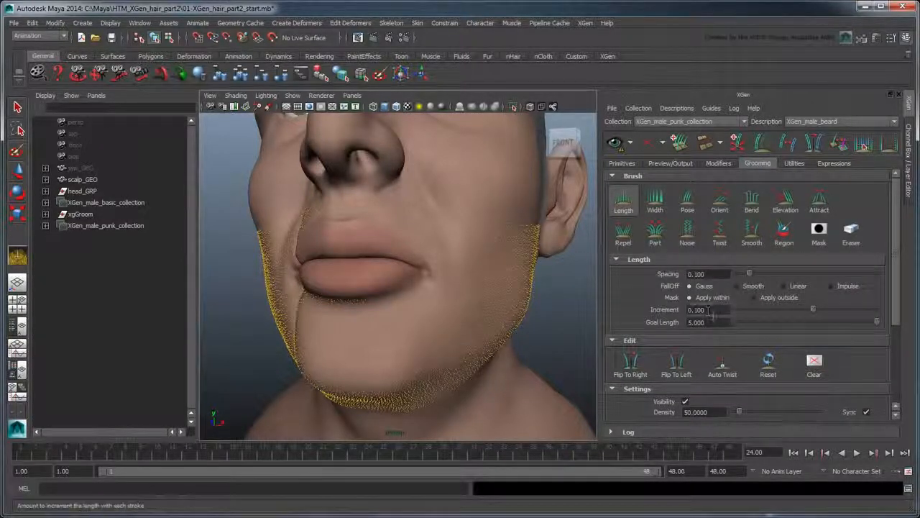
left_click_drag(713, 311, 647, 314)
type("0.")
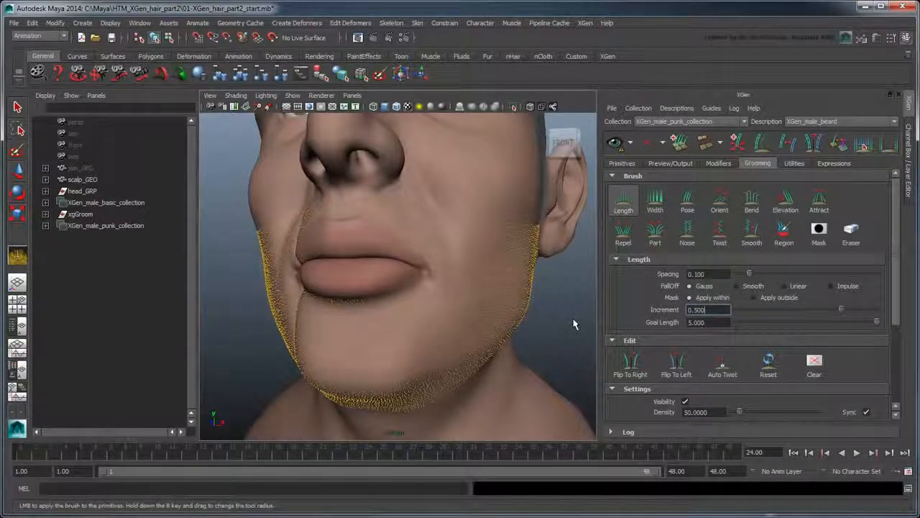
mouse_move(331, 231)
left_mouse_down("alt")
mouse_move(382, 220)
mouse_move(351, 249)
mouse_move(345, 370)
mouse_move(358, 395)
left_mouse_up("alt")
mouse_move(426, 199)
left_mouse_down()
mouse_move(501, 257)
mouse_move(496, 401)
left_mouse_up()
mouse_move(424, 430)
left_mouse_down("alt")
mouse_move(482, 406)
mouse_move(477, 395)
left_mouse_up("alt")
left_click_drag(427, 345, 423, 388)
left_click_drag(446, 369, 338, 366, "alt")
mouse_move(391, 290)
left_mouse_down()
mouse_move(417, 382)
mouse_move(415, 318)
mouse_move(468, 370)
left_mouse_up()
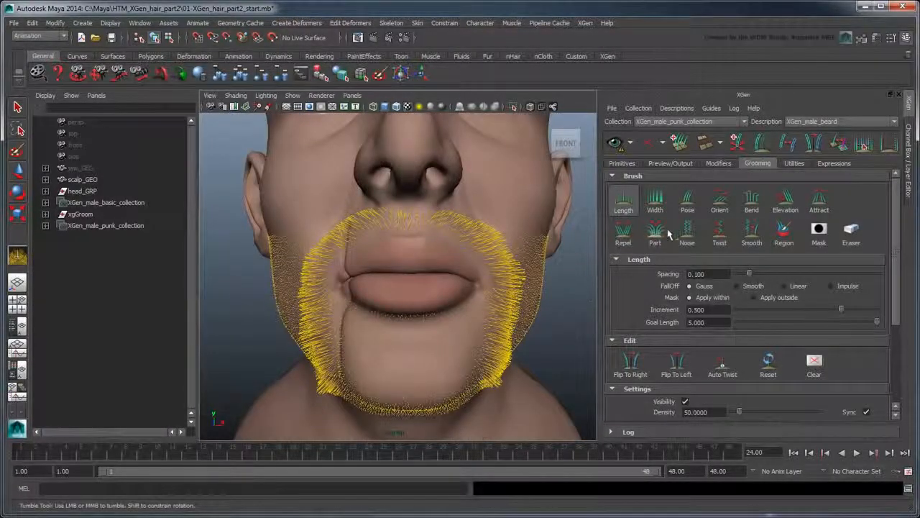
Comb the moustache hairs outward from the upper lip and down both sides of the mouth with the Pose brush.
left_click(687, 201)
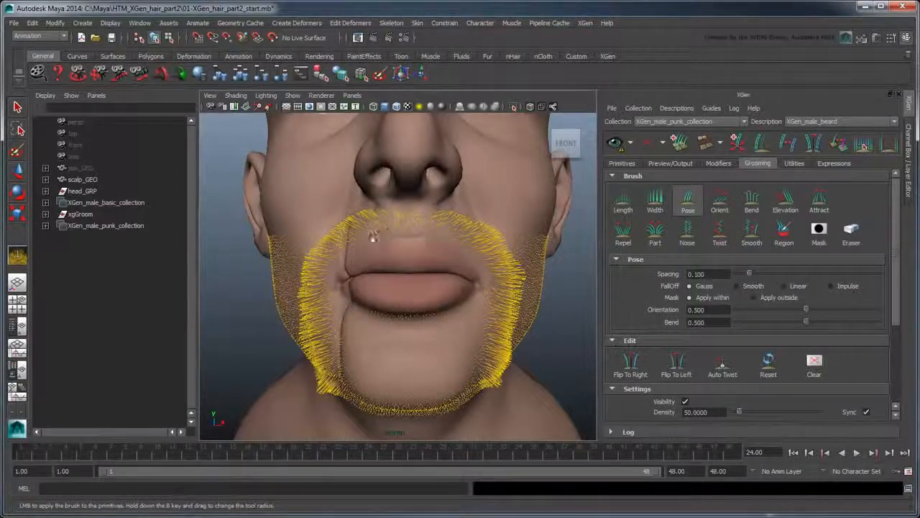
mouse_move(373, 238)
left_mouse_down()
mouse_move(346, 256)
mouse_move(333, 400)
mouse_move(374, 337)
mouse_move(372, 237)
left_mouse_up()
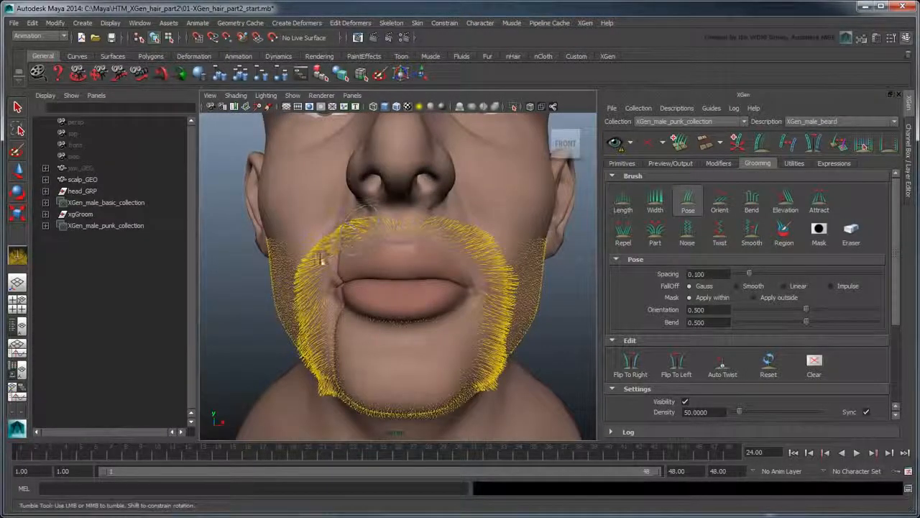
left_click_drag(320, 259, 329, 394)
mouse_move(423, 232)
left_mouse_down()
mouse_move(501, 290)
mouse_move(496, 365)
mouse_move(499, 264)
mouse_move(502, 302)
left_mouse_up()
mouse_move(502, 302)
left_mouse_down("alt")
mouse_move(493, 251)
mouse_move(496, 373)
left_mouse_up("alt")
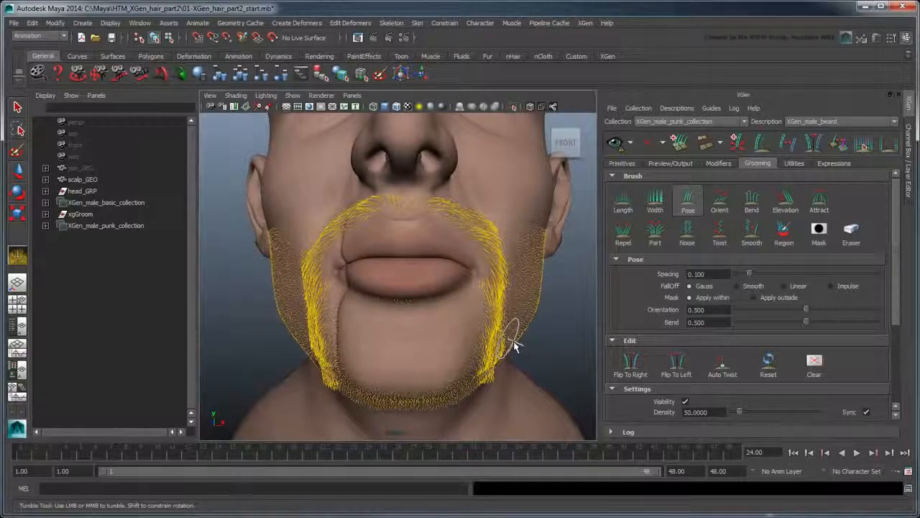
Part the moustache hairs at the centre under the nose with the Part brush, and turn off the grooming splines' visibility.
scroll(504, 323, "up", 5)
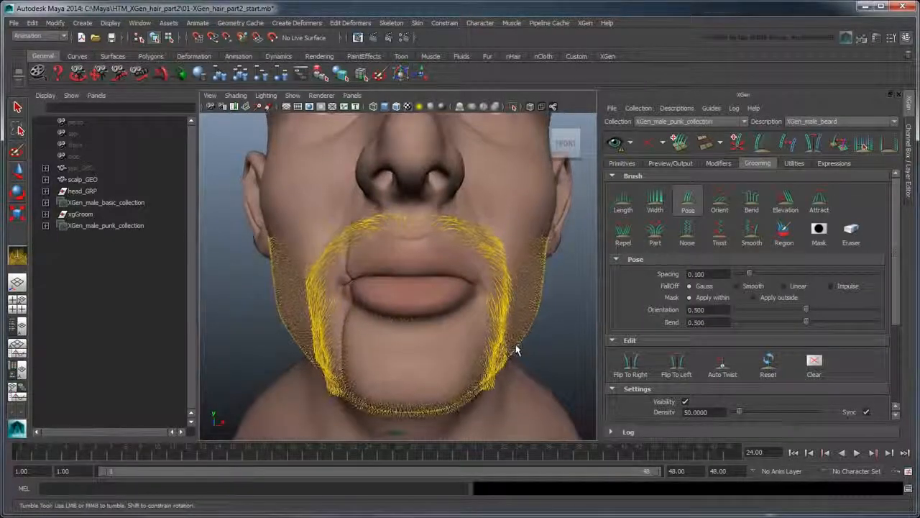
middle_click_drag(482, 263, 467, 287, "alt")
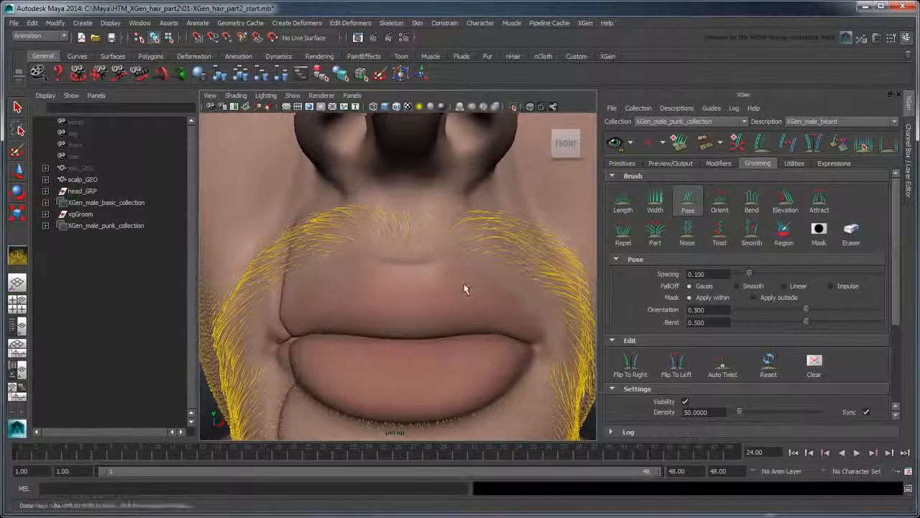
left_click(664, 239)
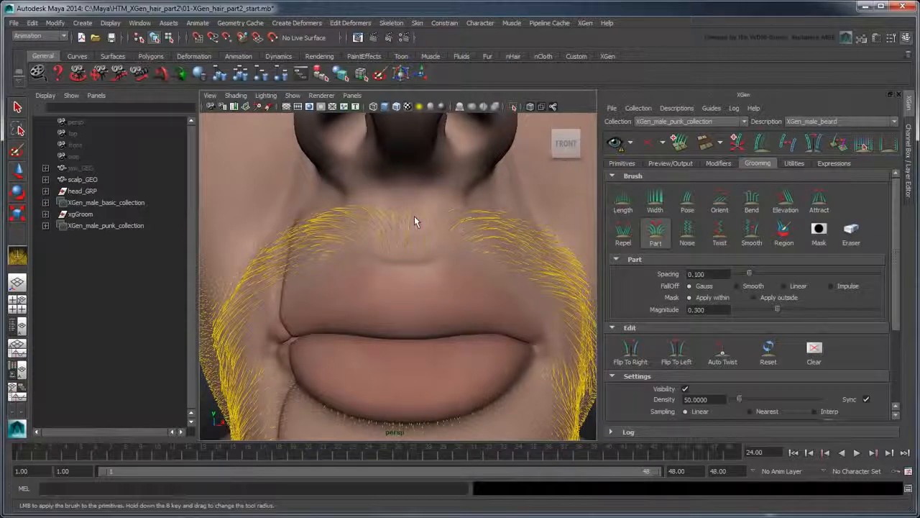
mouse_move(408, 236)
left_mouse_down()
mouse_move(415, 255)
mouse_move(412, 236)
left_mouse_up()
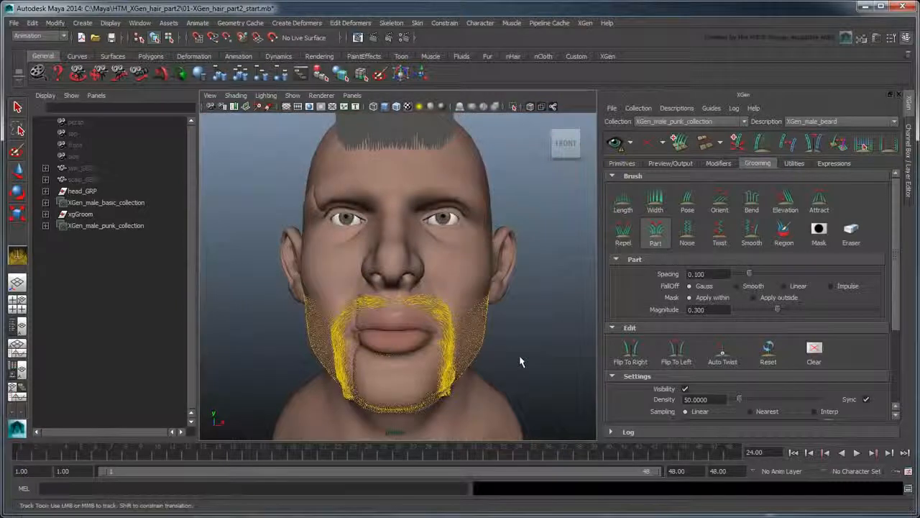
left_click(684, 388)
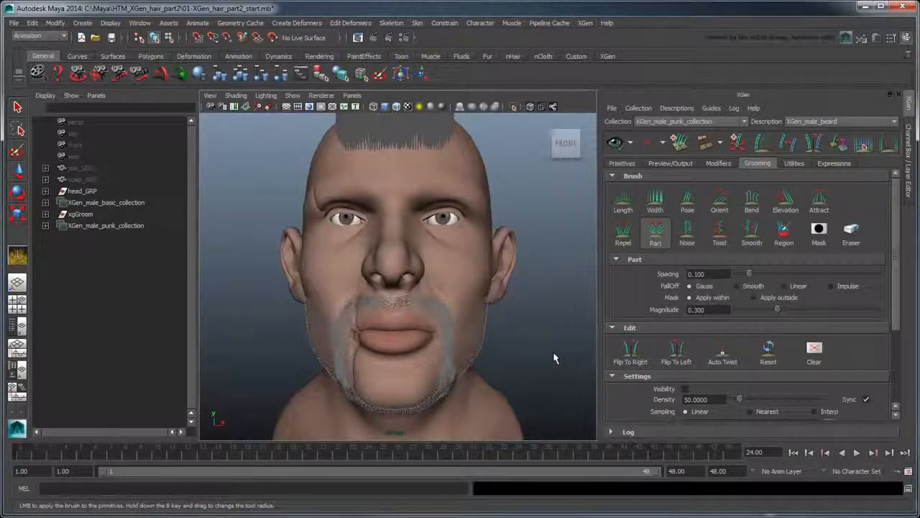
Open the Hypershade and select the xgen_hair_phong1 and xgen_hair_phong2 materials.
left_click(139, 23)
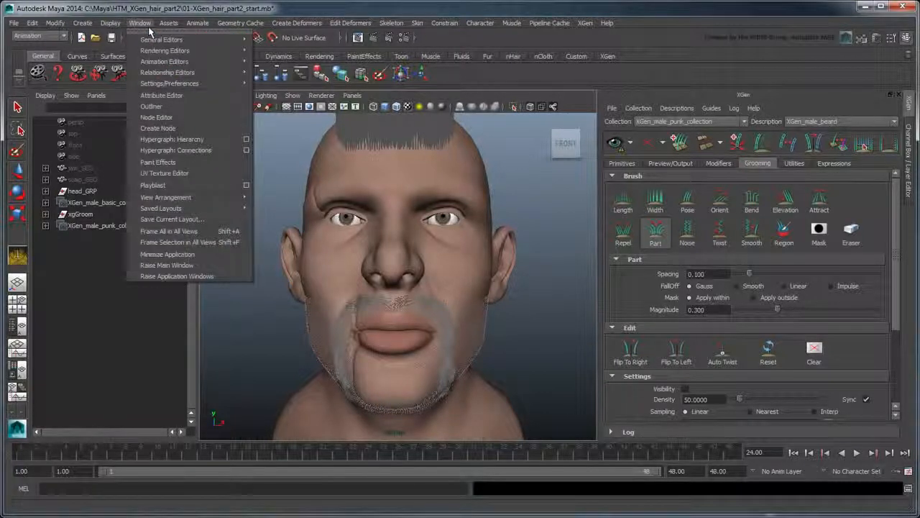
mouse_move(192, 52)
left_click(295, 80)
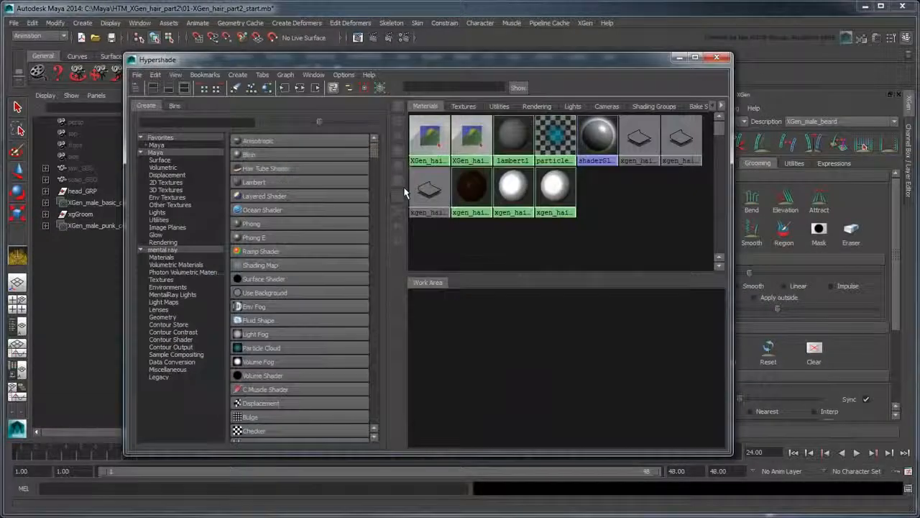
left_click_drag(523, 220, 615, 185)
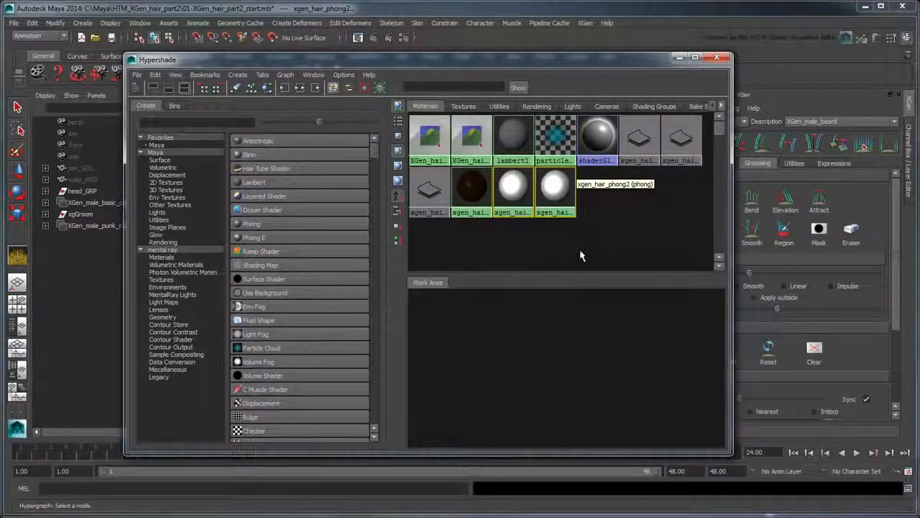
Graph the input and output connections of the two selected hair phong materials in the Node Editor.
left_click(140, 23)
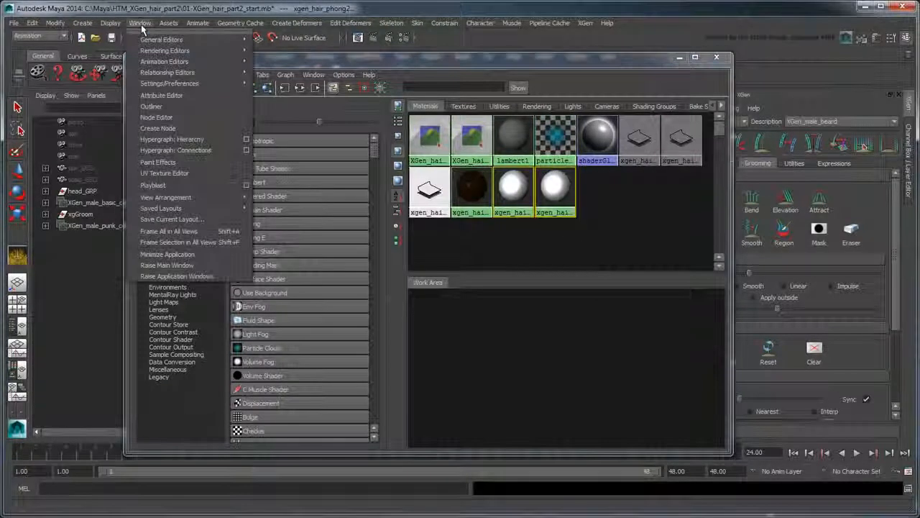
left_click(167, 118)
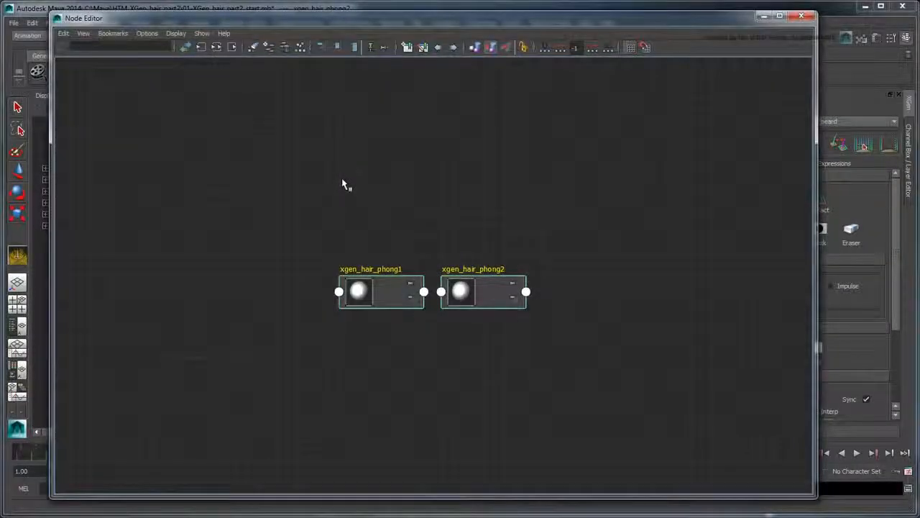
left_click(216, 47)
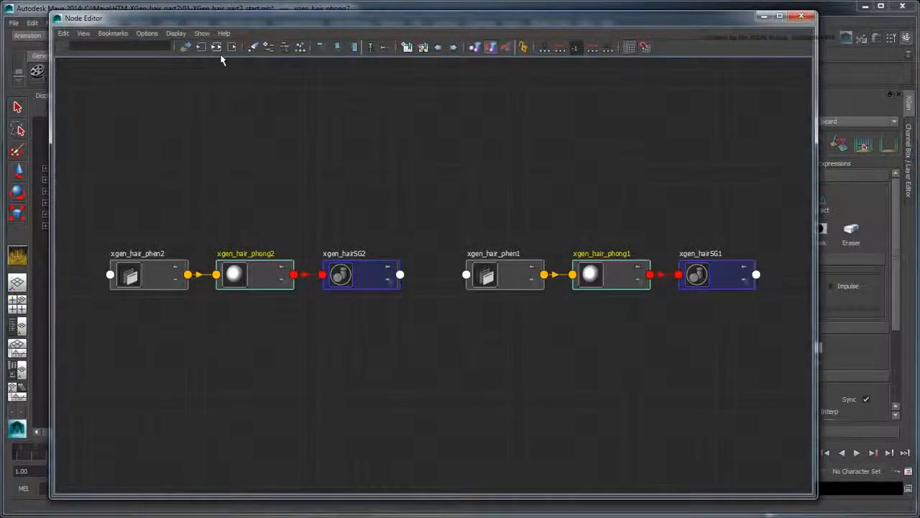
Connect the Out Color of xgen_hair_phong1 to the Surface Shader input of xgen_hairSG2 and close the Node Editor.
left_click(650, 275)
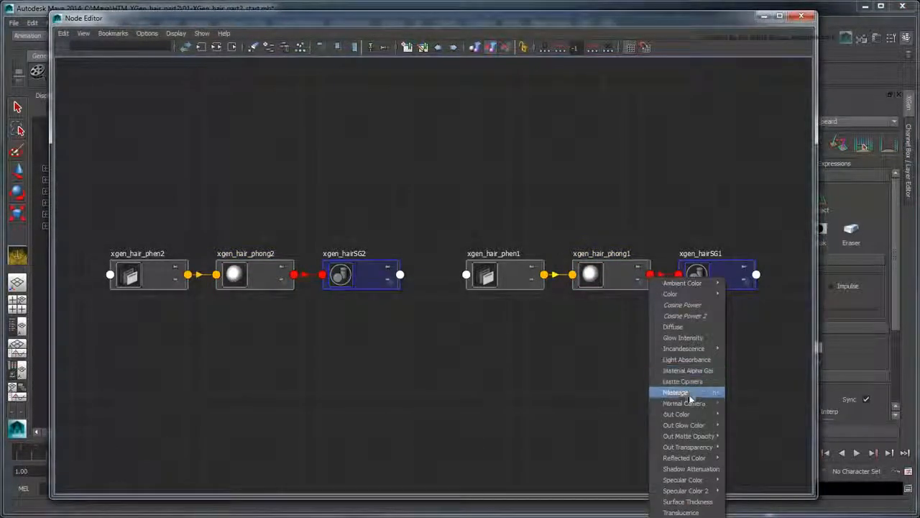
mouse_move(692, 416)
left_click(749, 419)
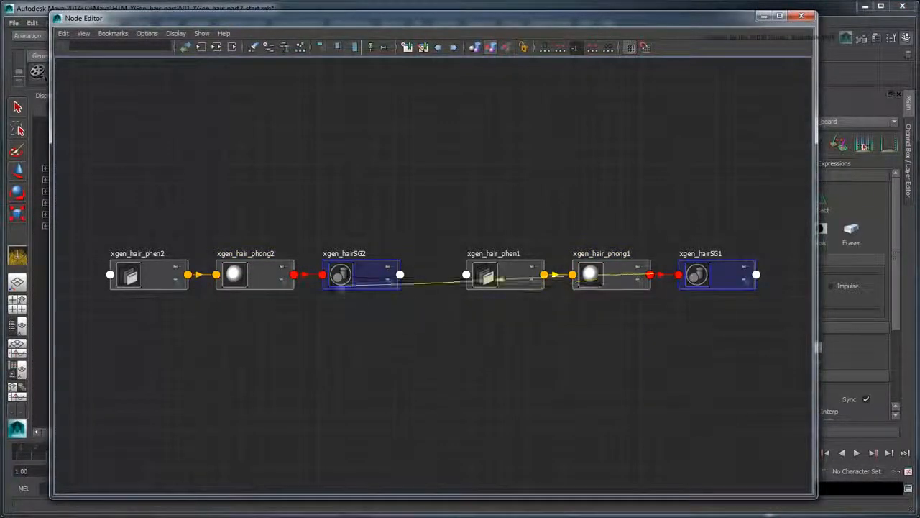
left_click(329, 280)
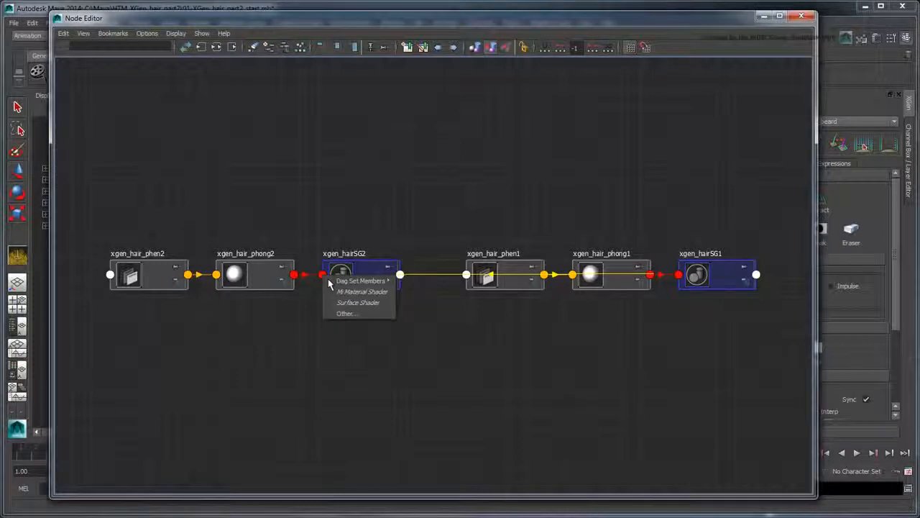
left_click(355, 303)
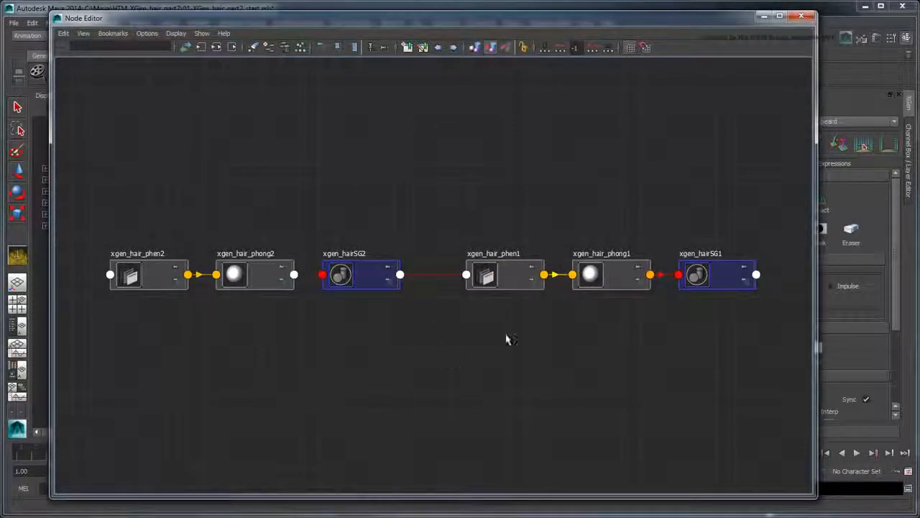
left_click(802, 17)
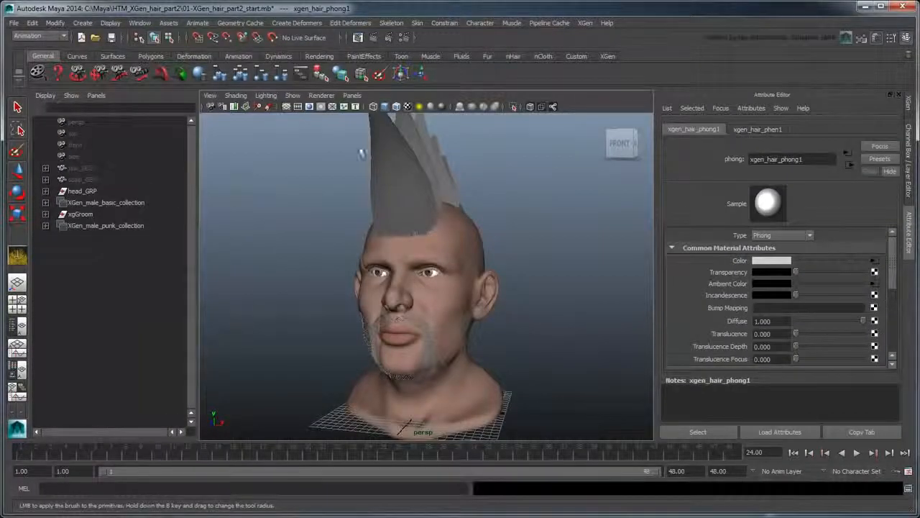
Switch the perspective view's renderer to Viewport 2.0 and set the Diffuse Color of xgen_hair_phen1 to dark green.
left_click(320, 96)
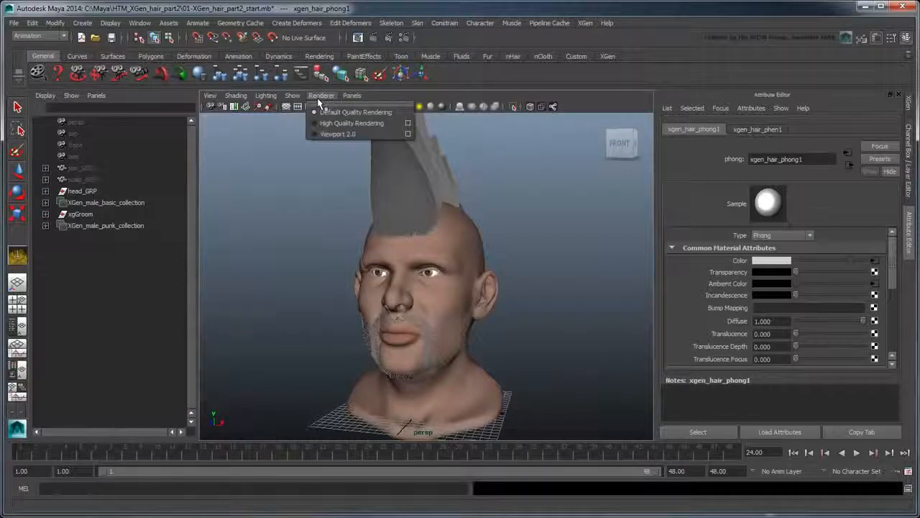
left_click(326, 135)
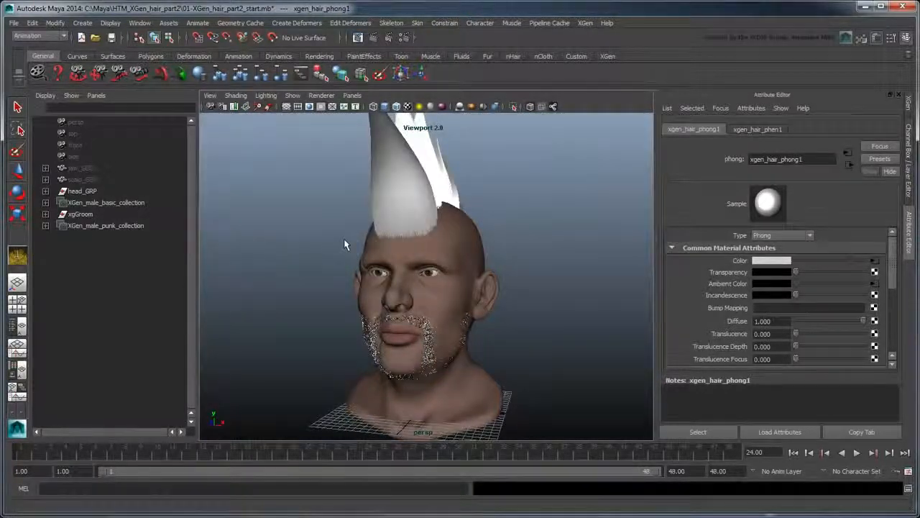
left_click(875, 284)
left_click(771, 257)
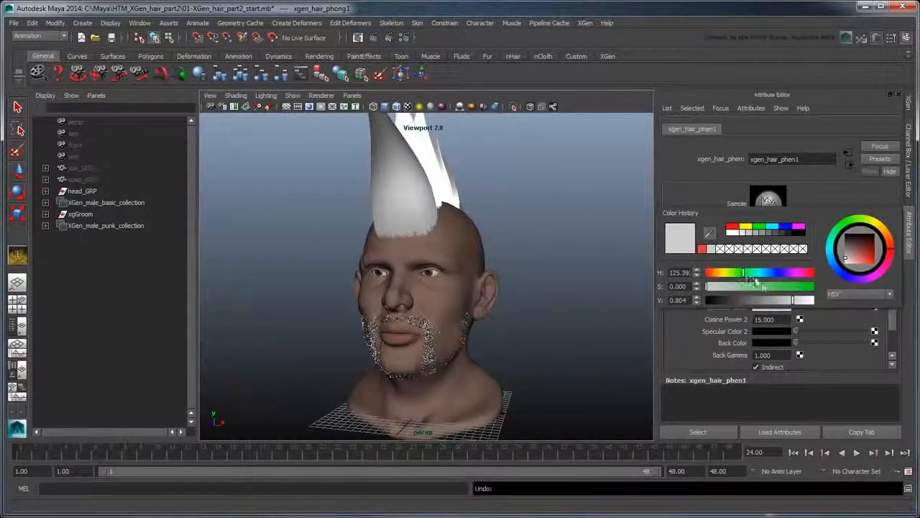
mouse_move(773, 287)
left_mouse_down()
mouse_move(745, 287)
mouse_move(805, 288)
mouse_move(768, 288)
mouse_move(791, 290)
mouse_move(763, 300)
left_mouse_up()
Darken both specular colors of xgen_hair_phen1 to near black and set Cosine Power to 50 and Cosine Power 2 to 70.
left_click_drag(857, 308, 807, 336)
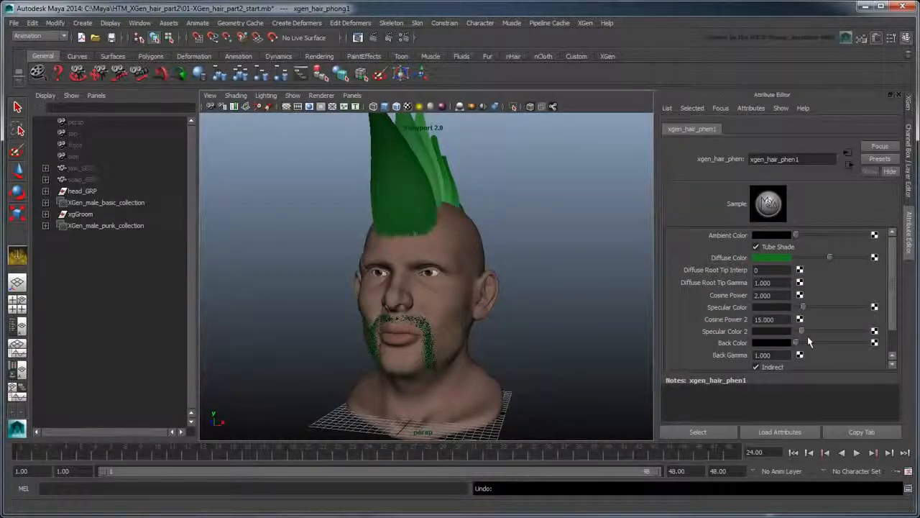
double_click(775, 294)
type("50")
key("Tab")
type("70")
key("Return")
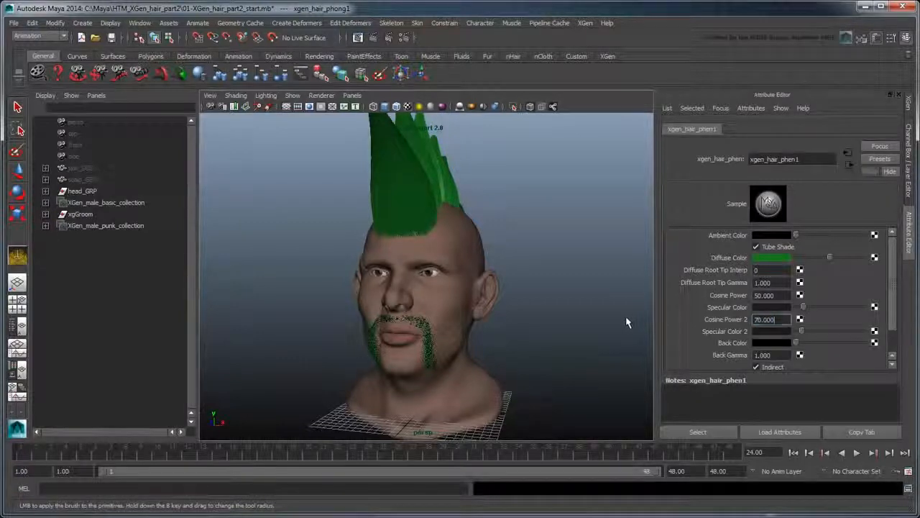
left_click_drag(626, 323, 593, 341, "alt")
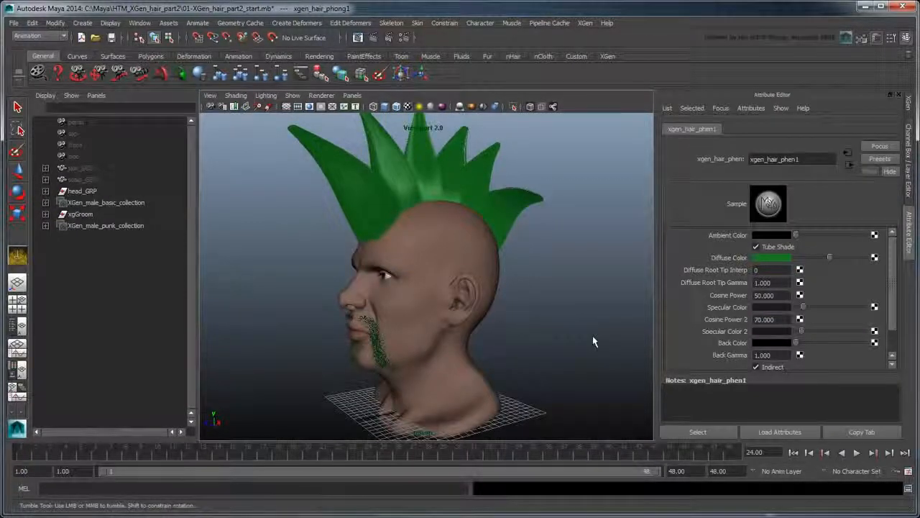